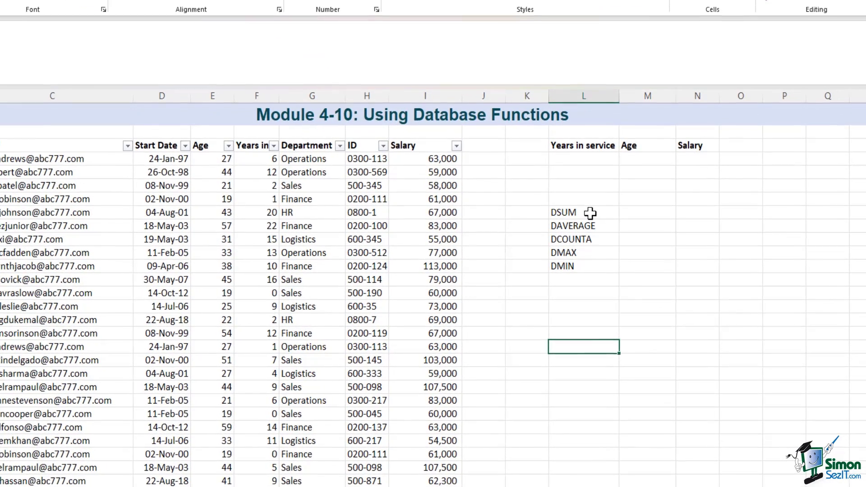
# - Look over the DSUM to DMIN function labels and the employee table's header row
pyautogui.moveTo(588, 237); pyautogui.dragTo(593, 270)
pyautogui.click(586, 302)
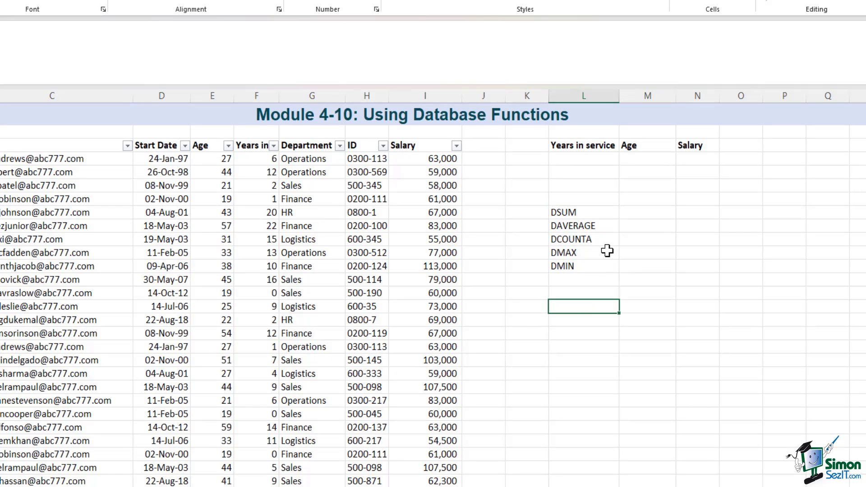
pyautogui.click(604, 210)
pyautogui.moveTo(604, 211); pyautogui.dragTo(603, 266)
pyautogui.moveTo(38, 134); pyautogui.dragTo(587, 134)
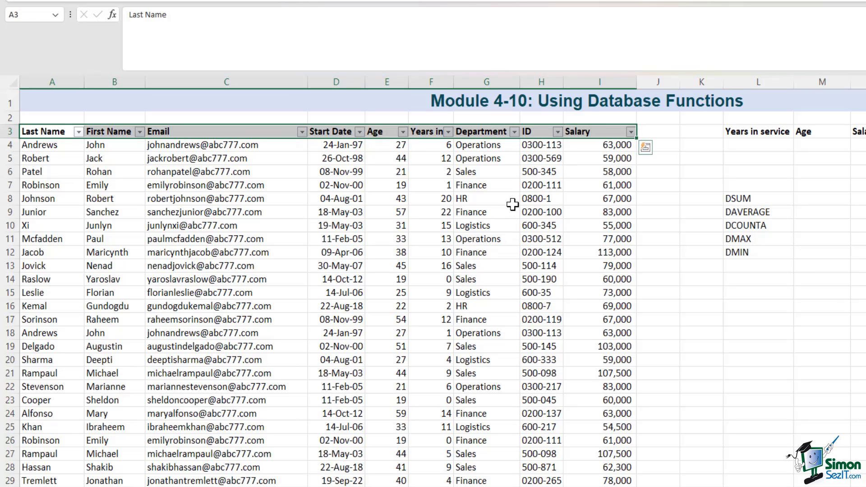
pyautogui.click(512, 205)
pyautogui.click(424, 132)
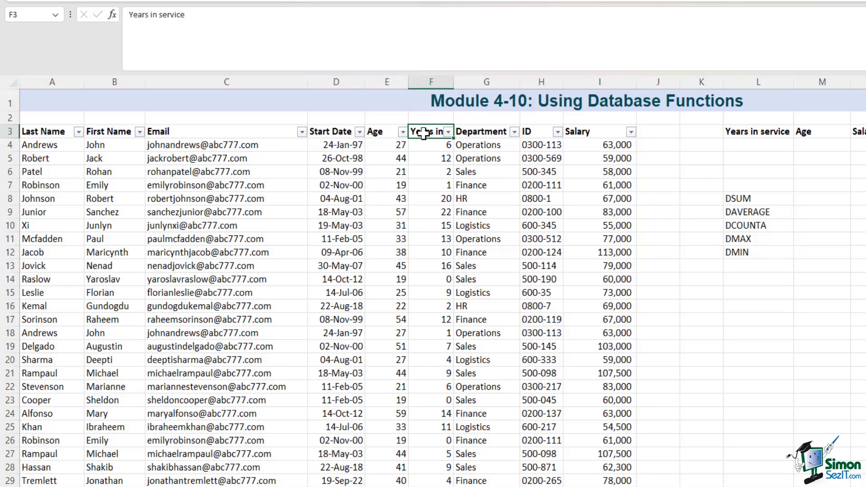
# - Mark out the criteria block L3:N5 beside the table
pyautogui.click(216, 212)
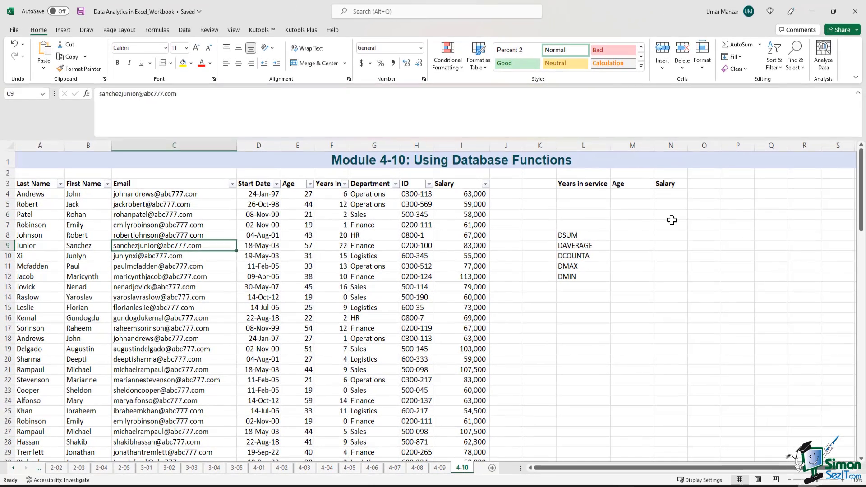
pyautogui.click(784, 172)
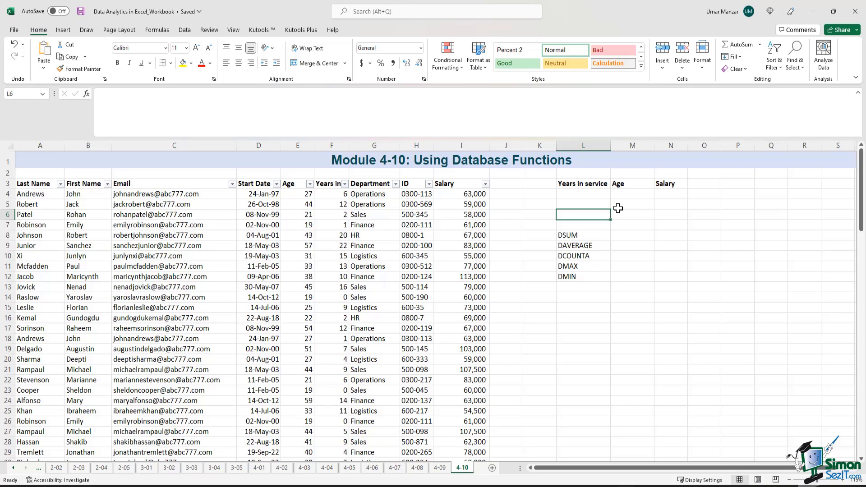
pyautogui.click(617, 210)
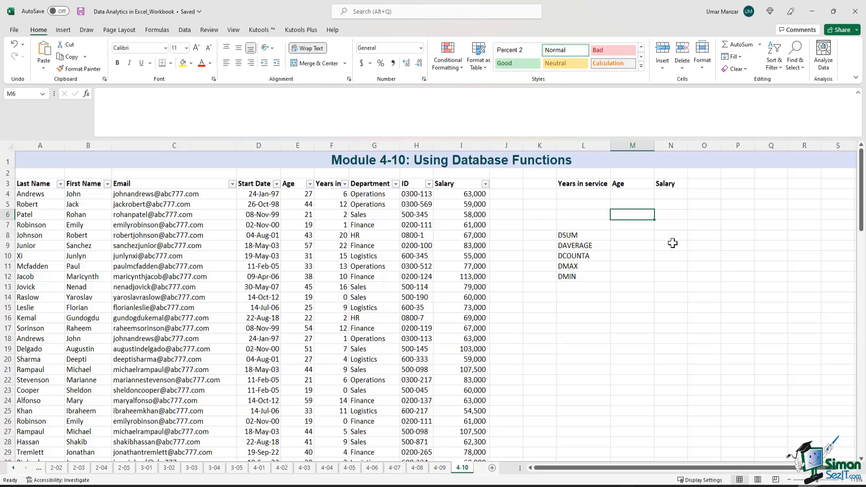
pyautogui.click(596, 182)
pyautogui.moveTo(596, 182); pyautogui.dragTo(667, 208)
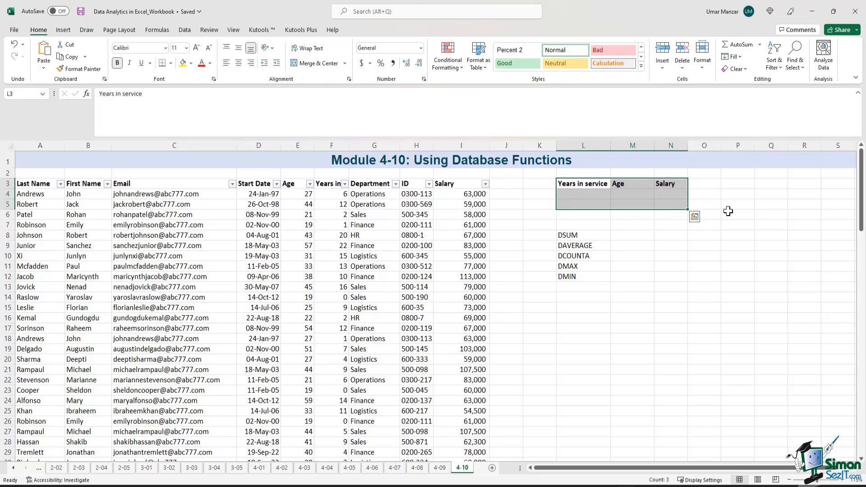
pyautogui.click(733, 212)
pyautogui.moveTo(573, 183); pyautogui.dragTo(668, 205)
# - Enter 6 under Years in service in L4 and >60000 under Salary in N4
pyautogui.click(735, 181)
pyautogui.click(586, 194)
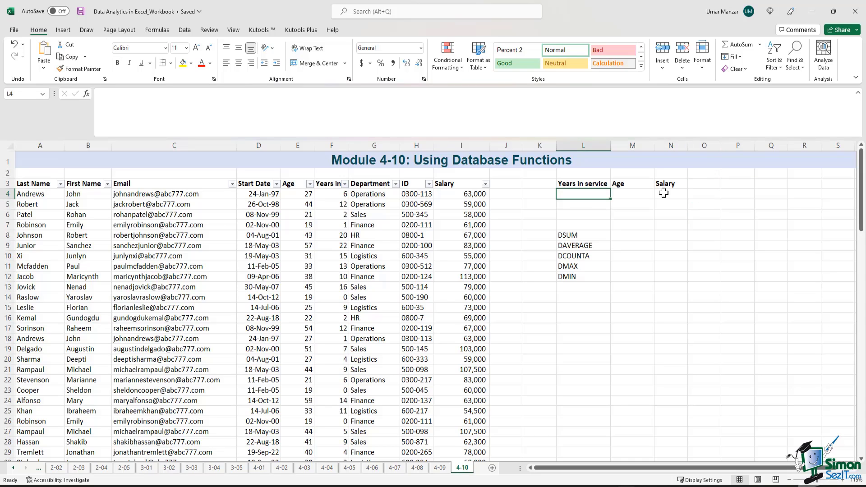
pyautogui.write('6')
pyautogui.click(663, 193)
pyautogui.write('>')
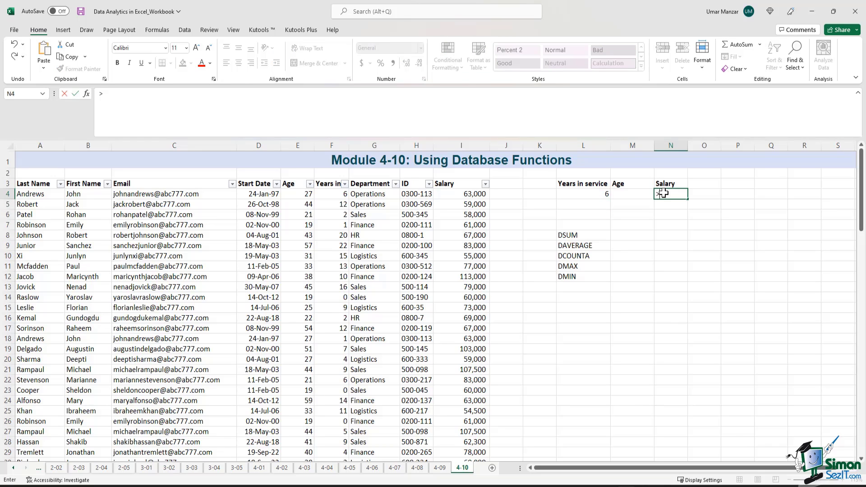
pyautogui.write('60000')
# - Check the entered criteria values 6 and >60000 in row 4
pyautogui.moveTo(582, 183); pyautogui.dragTo(666, 194)
pyautogui.moveTo(606, 194); pyautogui.dragTo(667, 194)
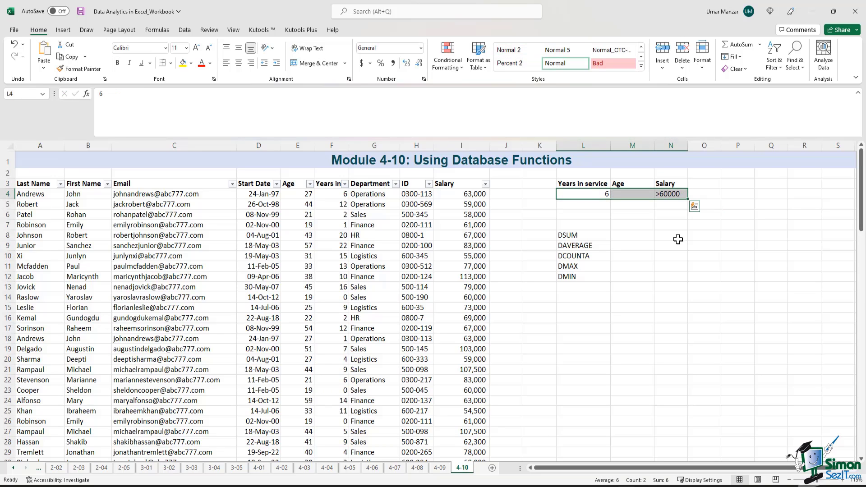
pyautogui.click(623, 215)
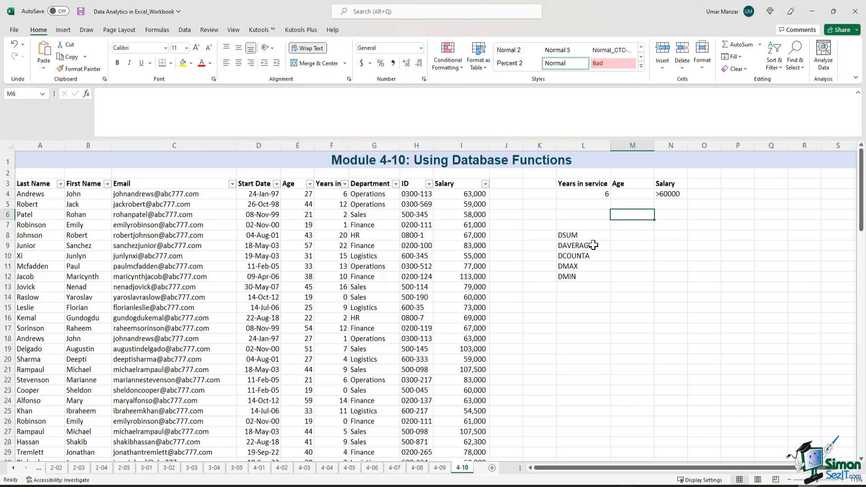
pyautogui.click(594, 194)
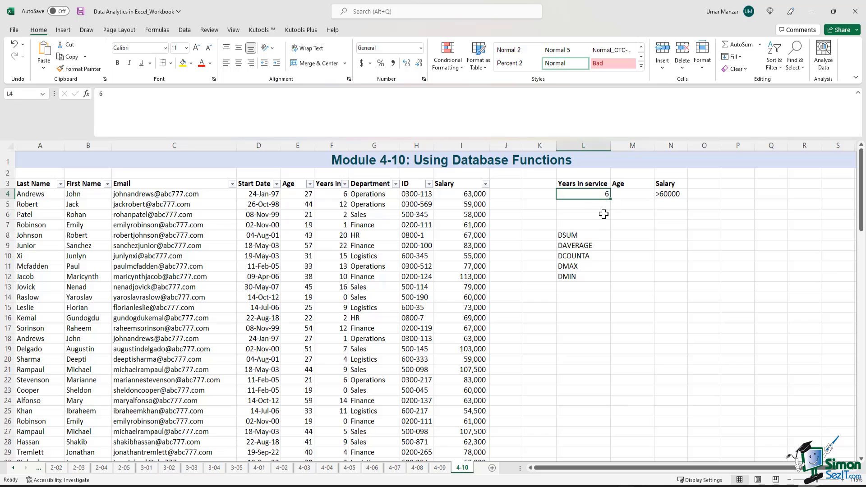
pyautogui.click(668, 194)
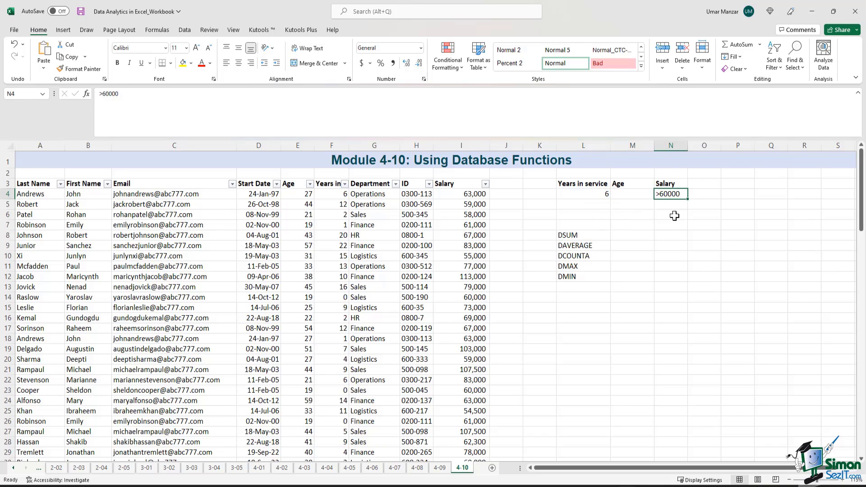
pyautogui.moveTo(595, 195); pyautogui.dragTo(669, 196)
# - Enter =DSUM(A3:I56,9,L3:N4) in M8, returning a total salary of 216,000
pyautogui.click(645, 237)
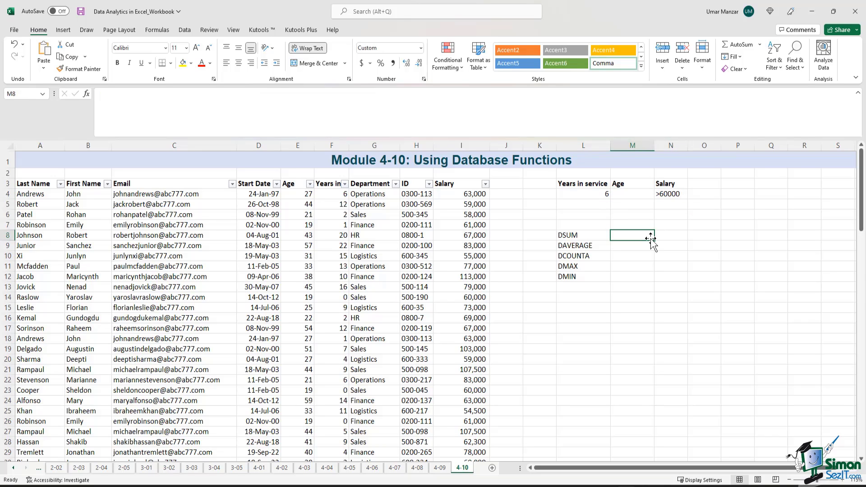
pyautogui.write('=')
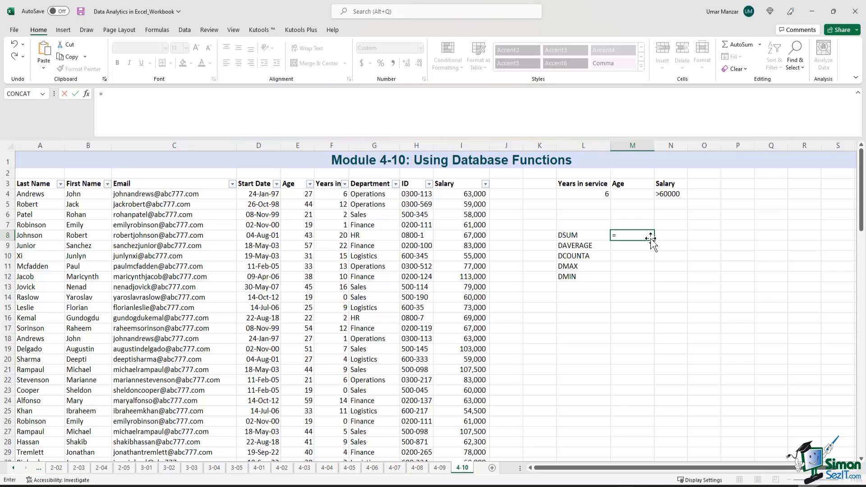
pyautogui.write('dsum(')
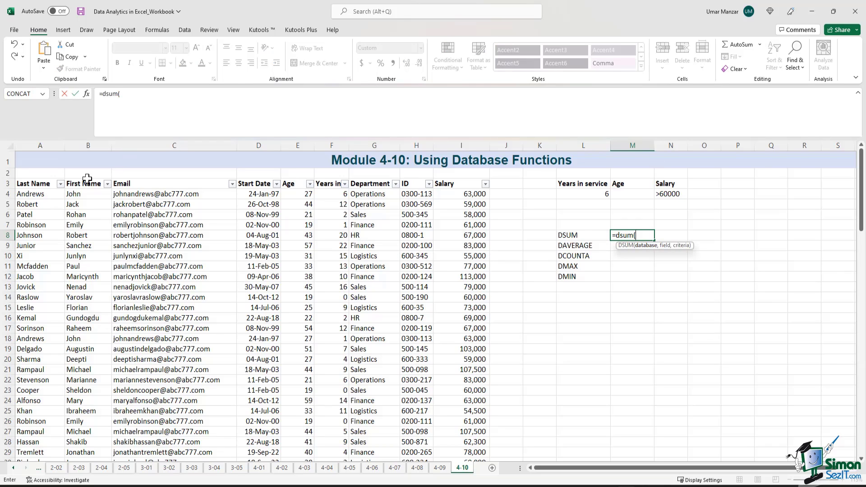
pyautogui.moveTo(39, 183); pyautogui.dragTo(487, 458)
pyautogui.write(',')
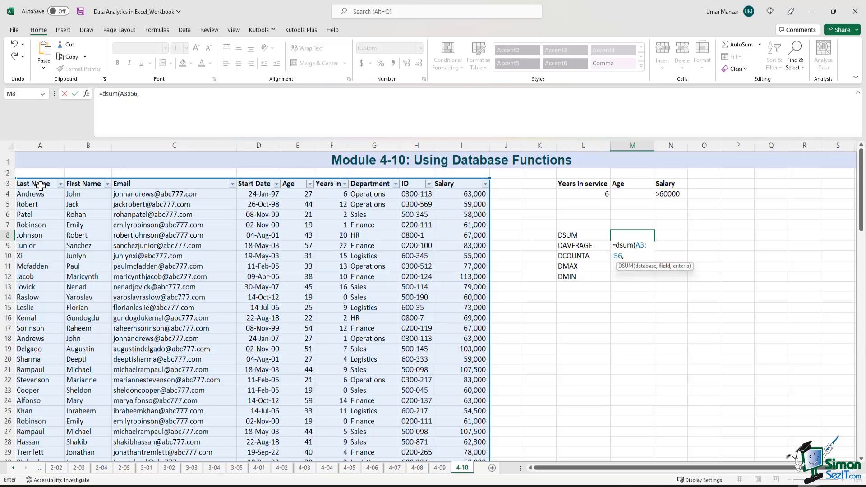
pyautogui.write('9,')
pyautogui.moveTo(586, 183); pyautogui.dragTo(671, 194)
pyautogui.write(')')
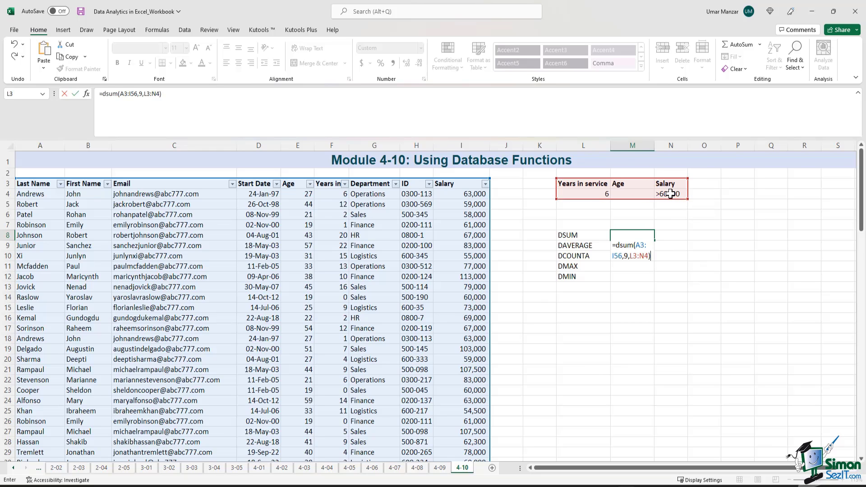
pyautogui.press('Return')
pyautogui.click(650, 237)
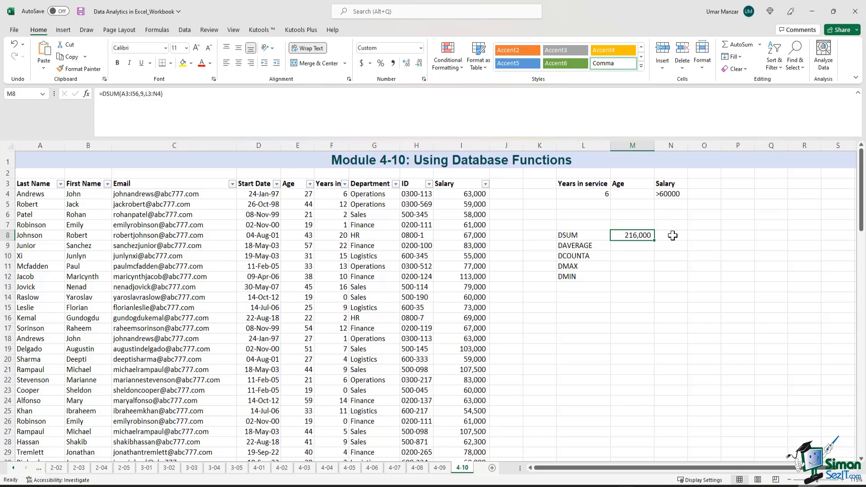
# - Filter the table to show only employees with 6 years in service
pyautogui.click(358, 202)
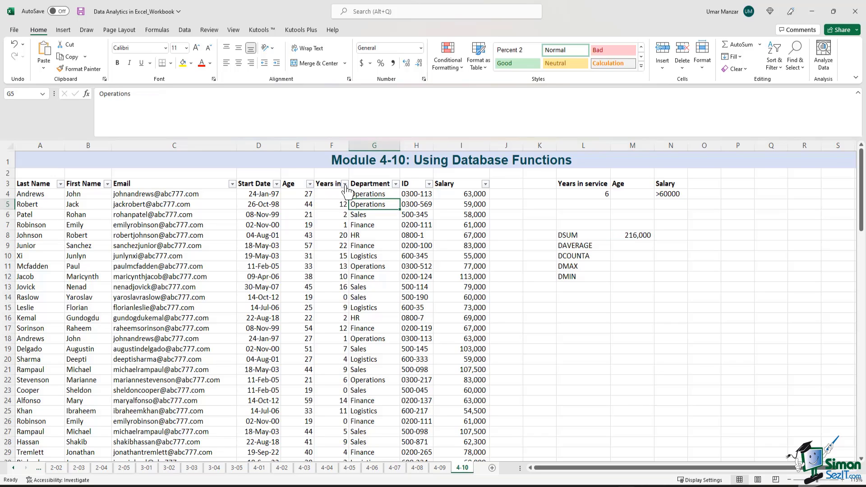
pyautogui.click(344, 184)
pyautogui.click(271, 295)
pyautogui.click(255, 354)
pyautogui.click(291, 385)
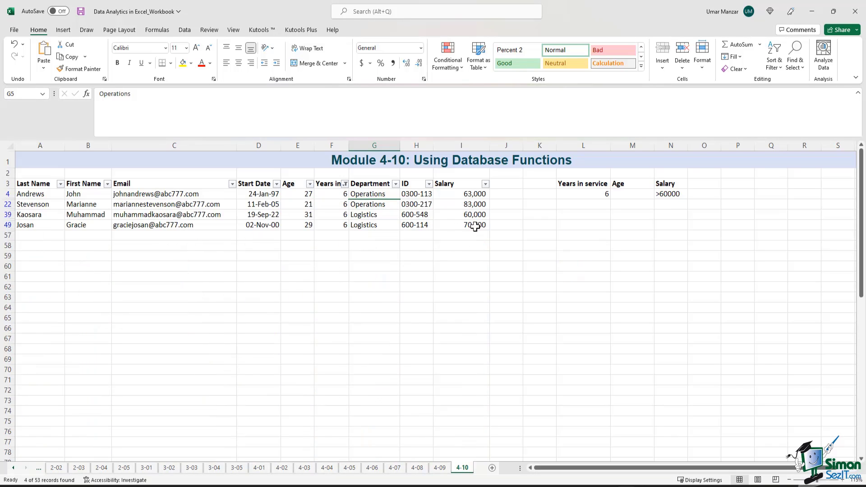
# - Add a Salary greater than 60000 filter and select the filtered salaries to check their sum
pyautogui.click(485, 184)
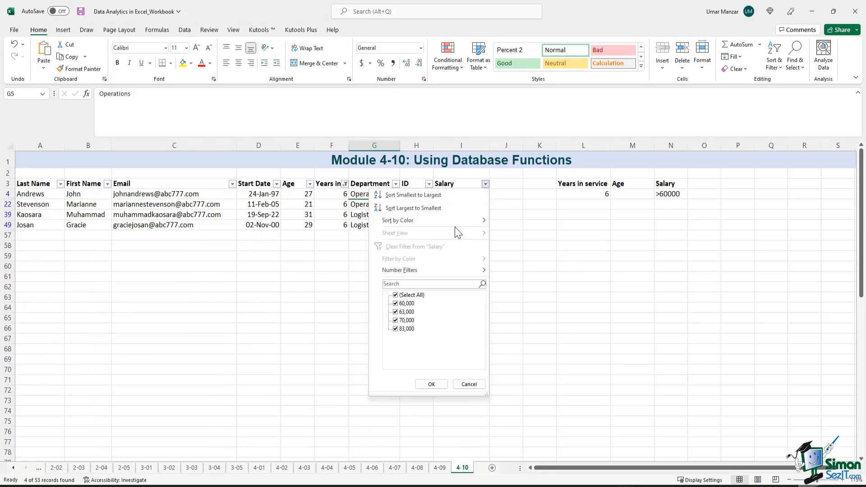
pyautogui.moveTo(484, 271)
pyautogui.click(535, 299)
pyautogui.write('60')
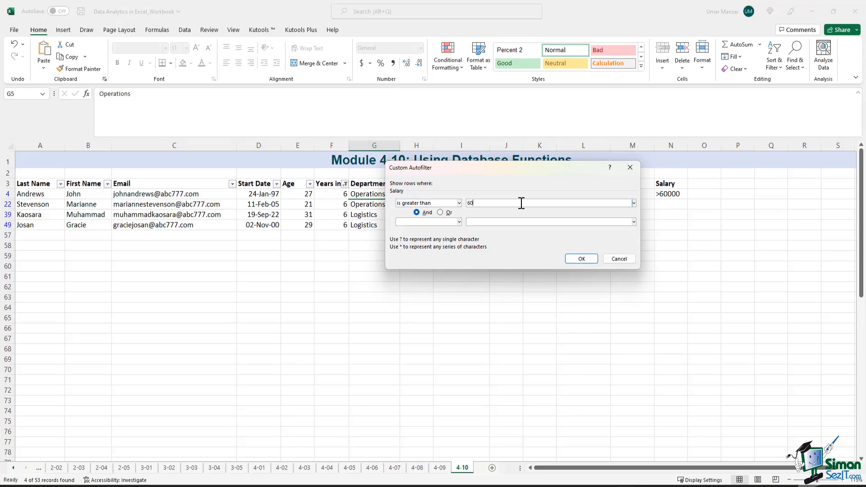
pyautogui.write('000')
pyautogui.click(581, 258)
pyautogui.moveTo(469, 193); pyautogui.dragTo(471, 214)
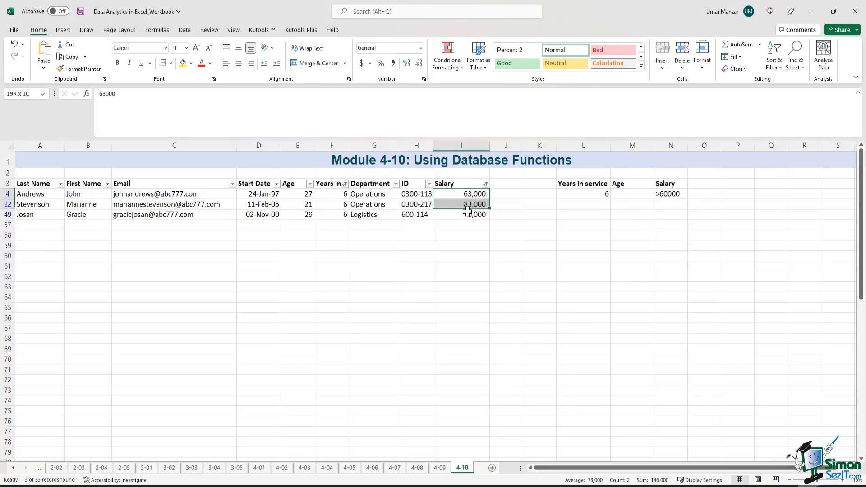
# - Clear the Salary and Years in service filters, then review the DSUM formula's ranges
pyautogui.click(485, 184)
pyautogui.click(395, 295)
pyautogui.click(431, 384)
pyautogui.click(344, 183)
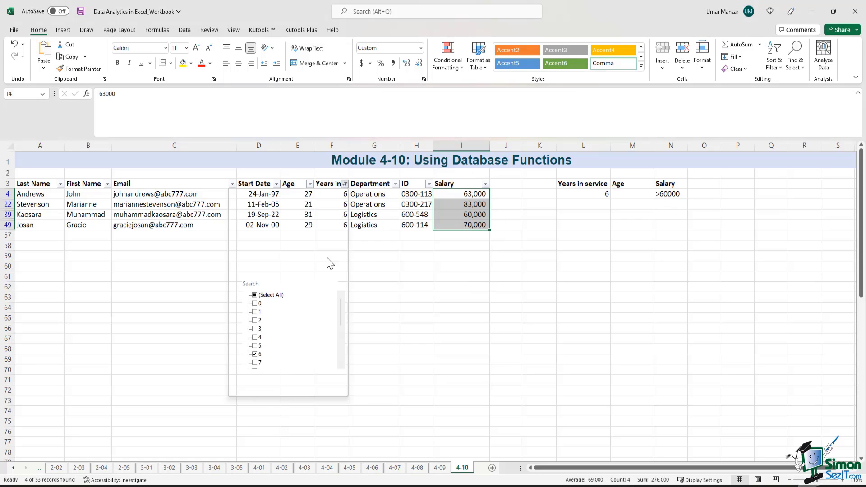
pyautogui.click(262, 296)
pyautogui.click(291, 384)
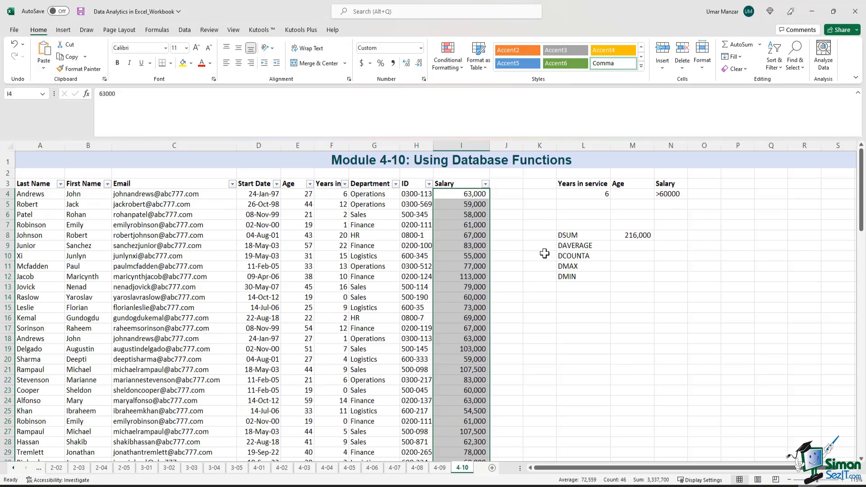
pyautogui.click(632, 233)
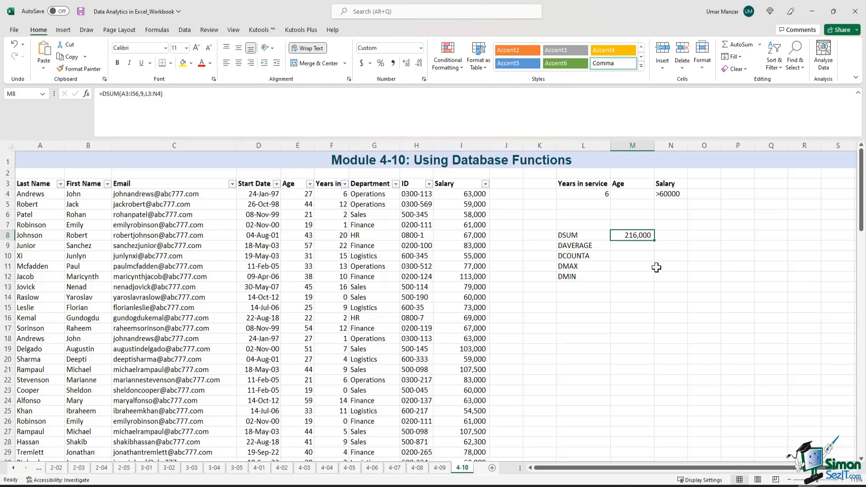
# - Review the DAVERAGE cell and the existing 6 and >60000 criteria
pyautogui.press('Down')
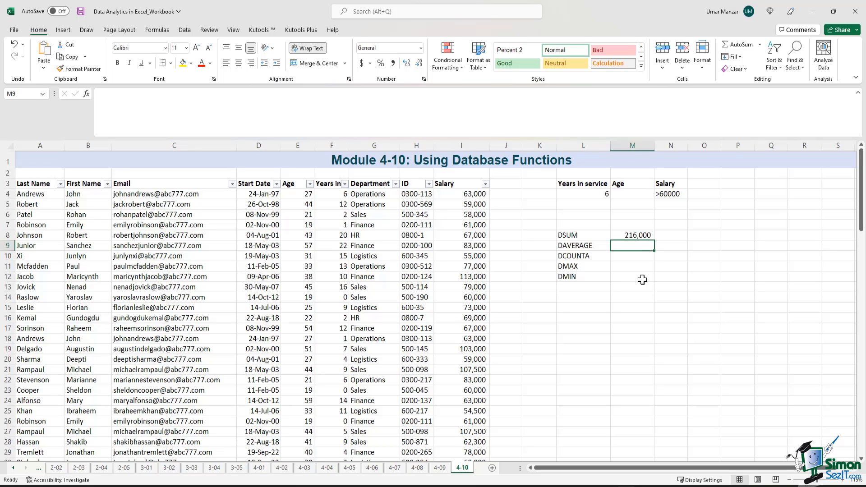
pyautogui.moveTo(569, 185); pyautogui.dragTo(665, 193)
pyautogui.click(625, 205)
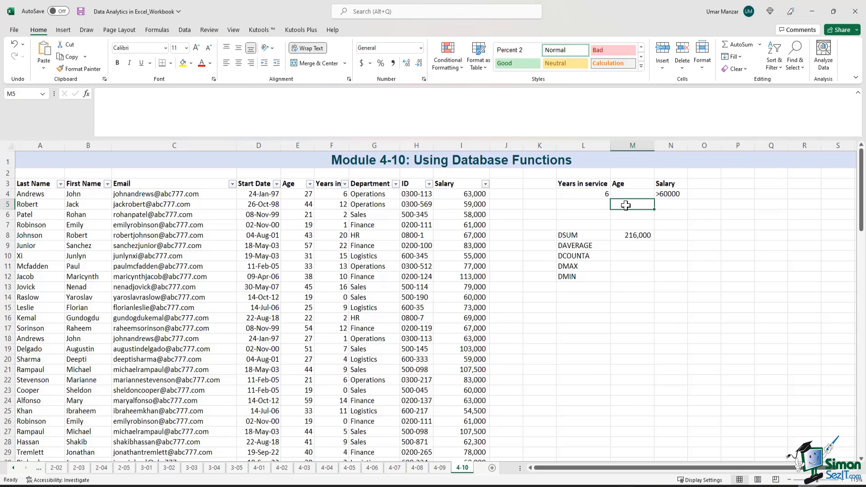
pyautogui.click(619, 245)
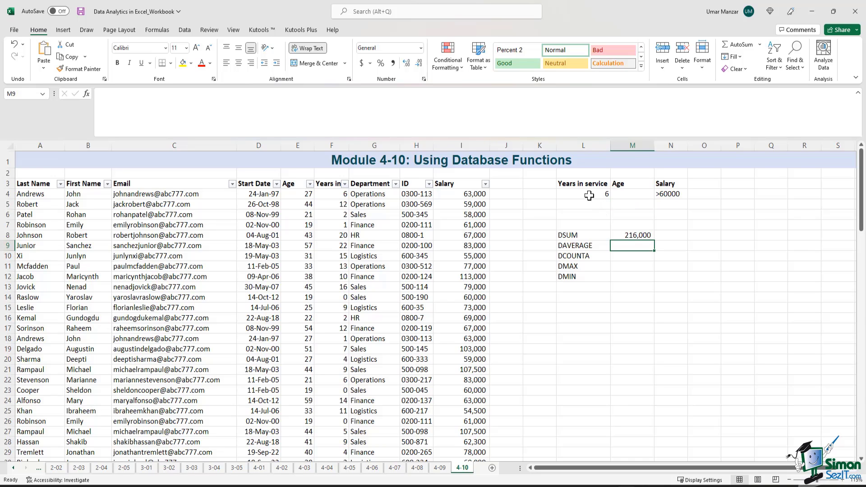
pyautogui.click(590, 194)
pyautogui.click(673, 193)
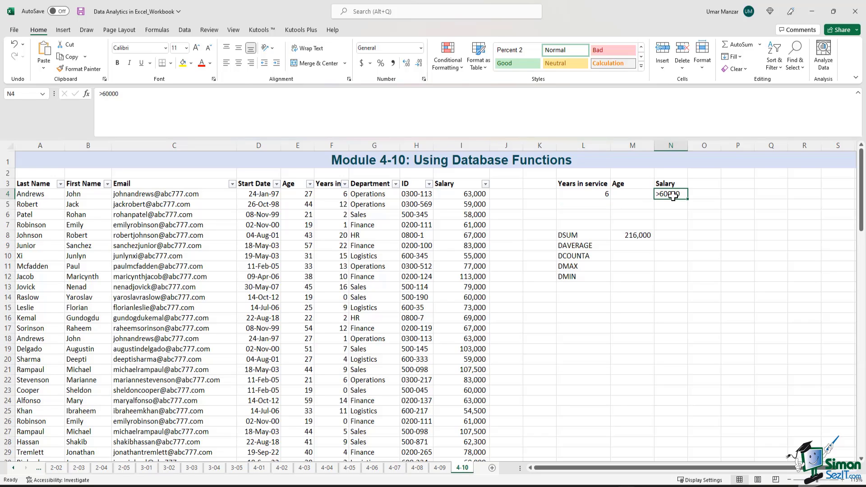
# - Enter >25 under Age in M5 as a second criteria row
pyautogui.click(637, 202)
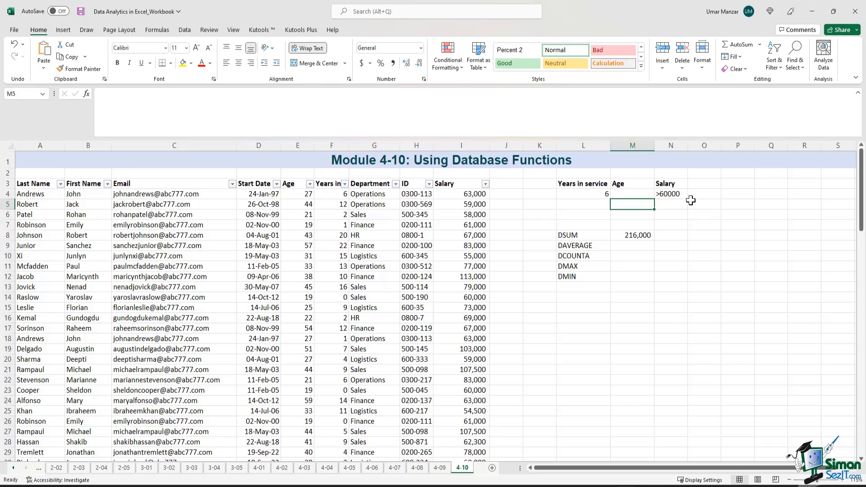
pyautogui.write('>25')
pyautogui.press('Return')
# - Enter =DAVERAGE(A3:I56,9,L3:N5) in M9 for the average matching salary
pyautogui.click(630, 244)
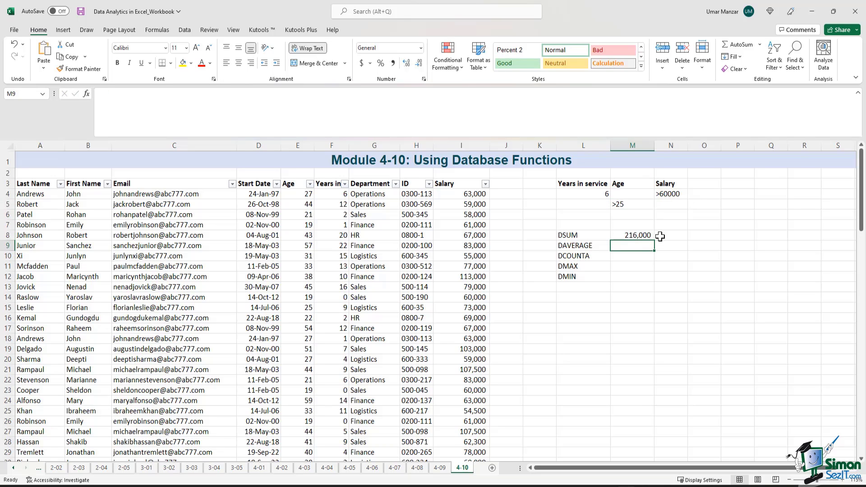
pyautogui.write('=')
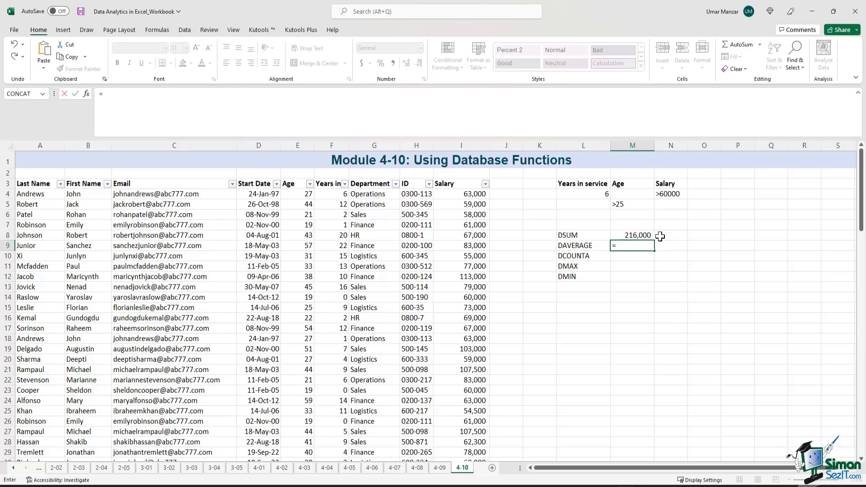
pyautogui.write('daverage(')
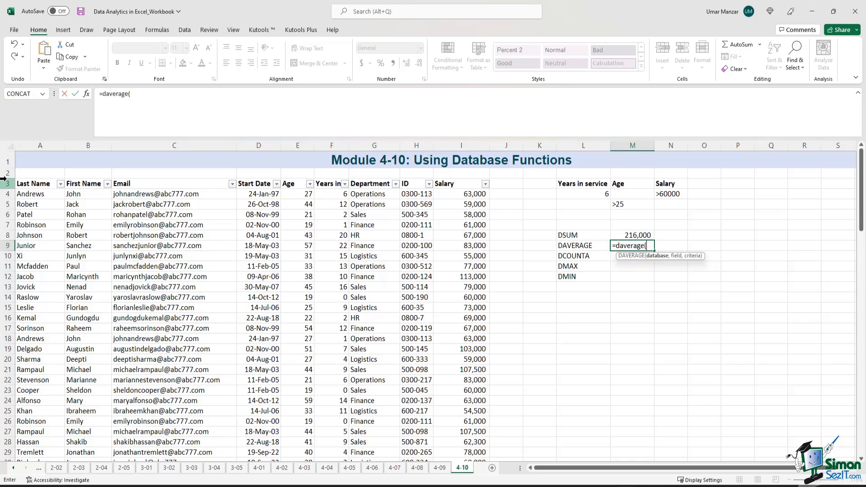
pyautogui.moveTo(27, 183); pyautogui.dragTo(474, 186)
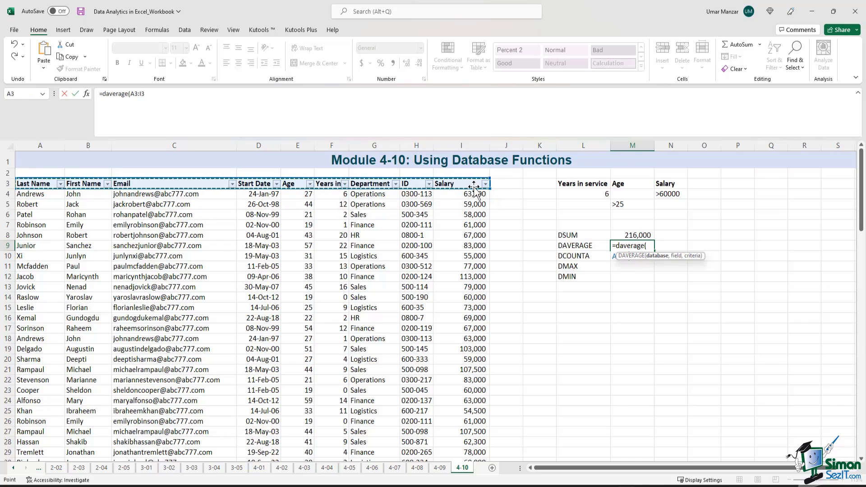
pyautogui.hotkey('ctrl', 'shift', 'Down')
pyautogui.write(',')
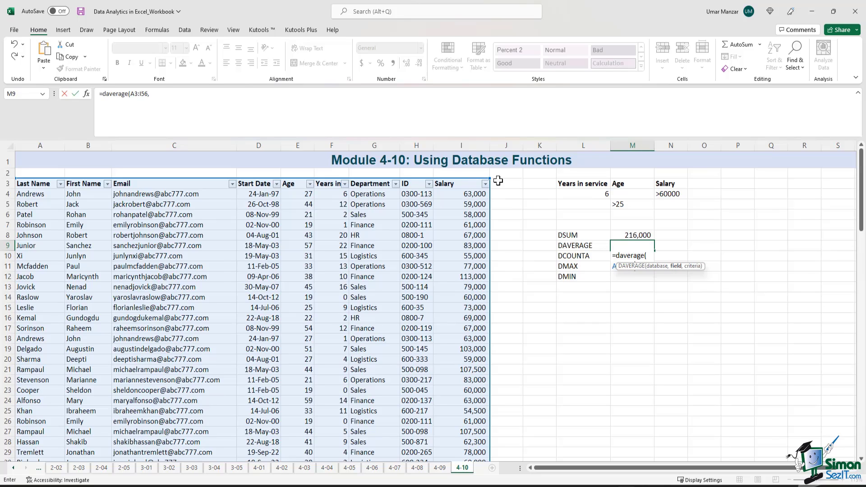
pyautogui.write('9')
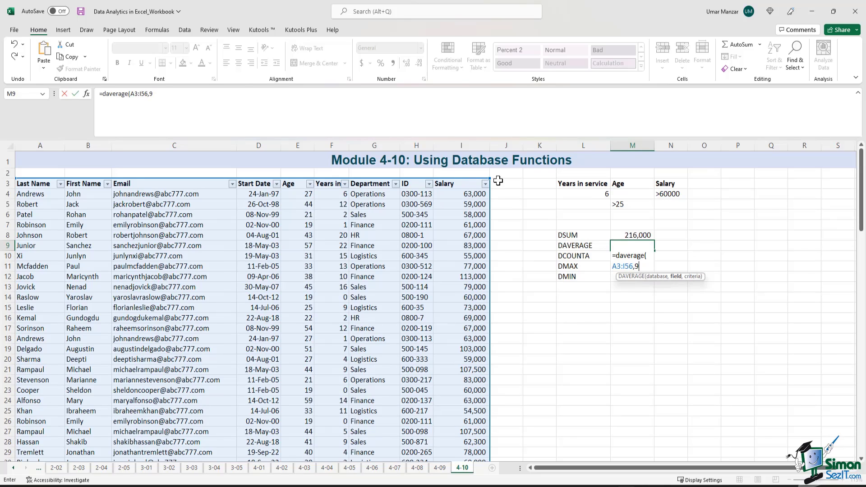
pyautogui.write(',')
pyautogui.moveTo(574, 178); pyautogui.dragTo(670, 206)
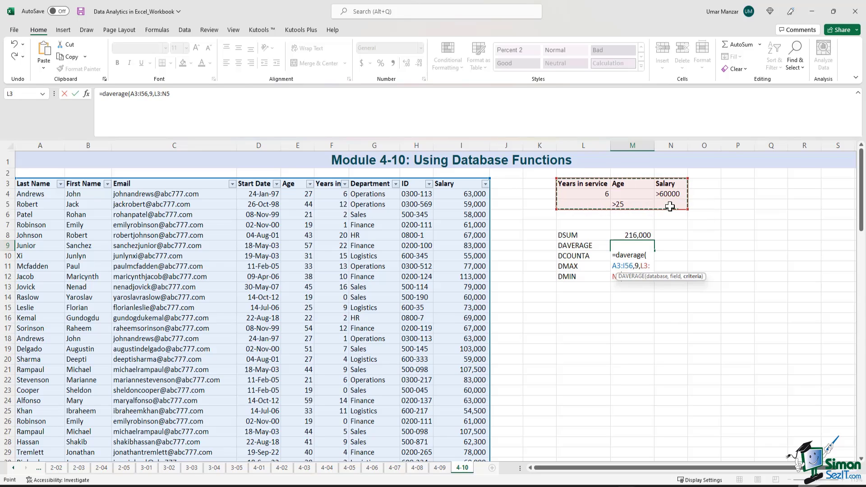
pyautogui.write(')')
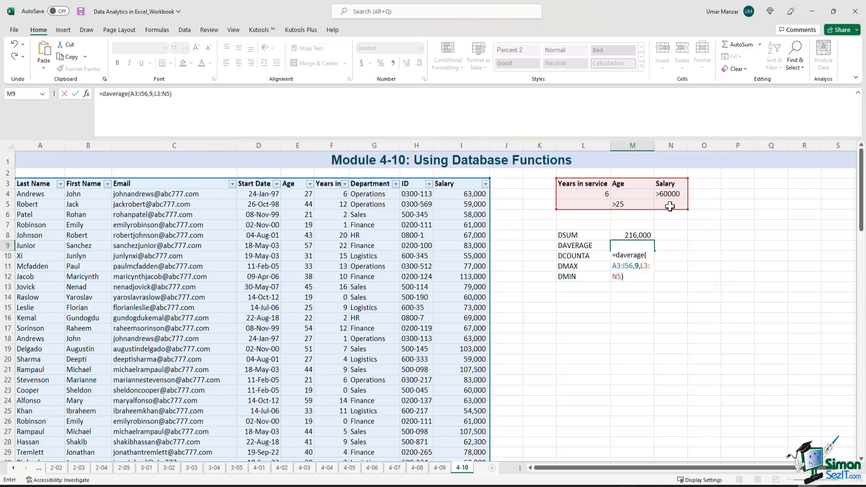
pyautogui.press('Return')
pyautogui.press('Up')
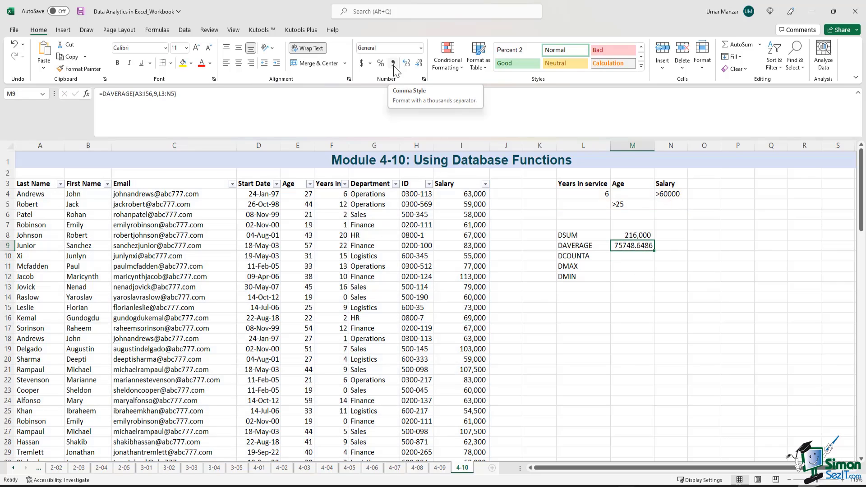
# - Format the average as Comma Style with no decimals (75,749) and review its criteria range
pyautogui.click(393, 67)
pyautogui.click(419, 64)
pyautogui.click(419, 64)
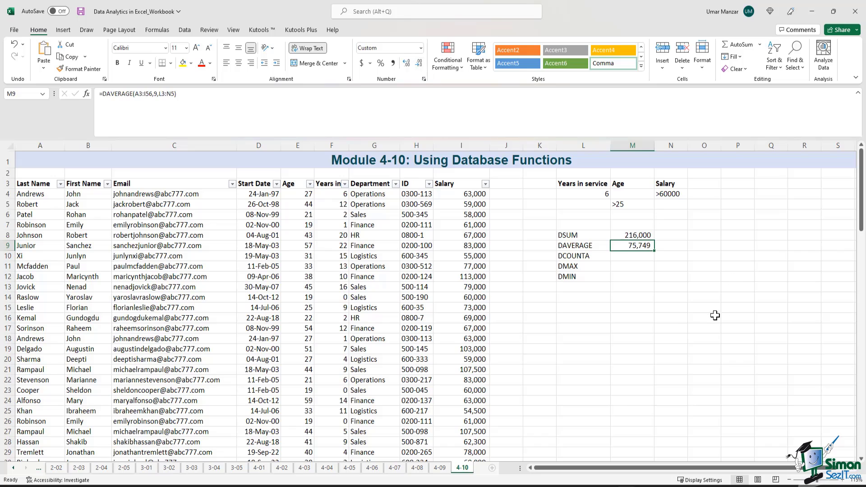
pyautogui.click(672, 315)
pyautogui.click(633, 245)
pyautogui.click(599, 184)
pyautogui.moveTo(634, 184); pyautogui.dragTo(660, 206)
pyautogui.click(644, 246)
pyautogui.moveTo(586, 205); pyautogui.dragTo(664, 194)
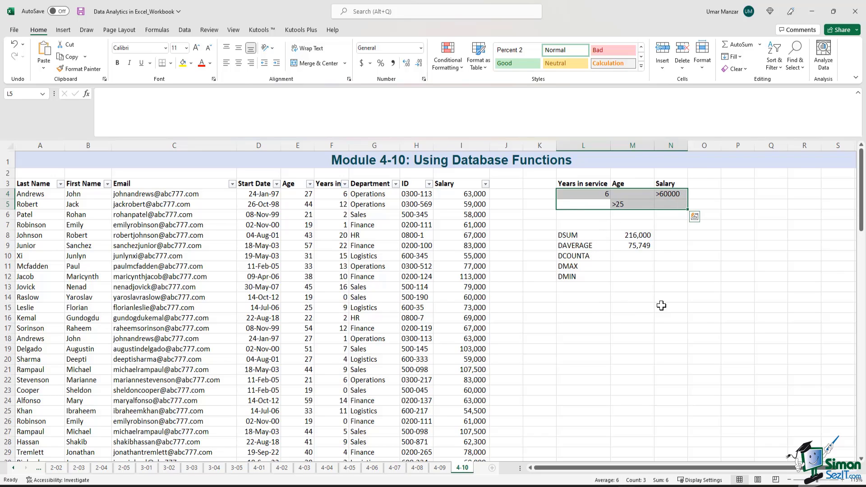
# - Enter =DCOUNTA(A3:I56,9,L3:N5) in M10 to count matching salary records
pyautogui.click(632, 256)
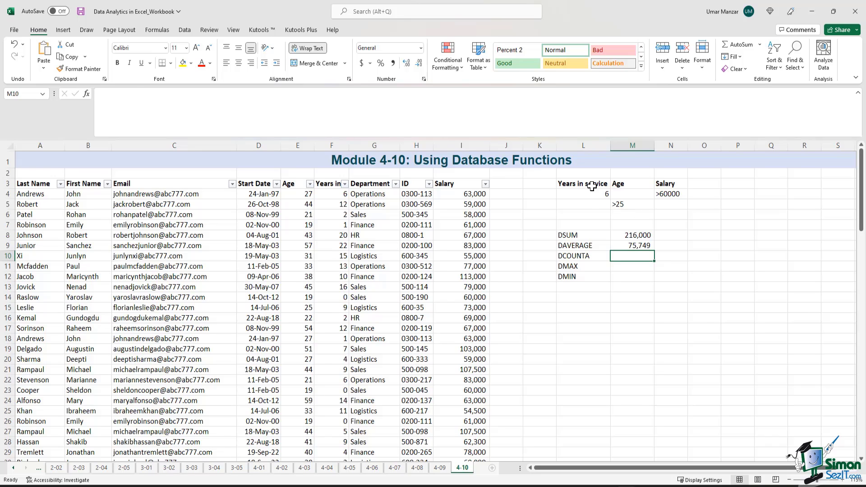
pyautogui.moveTo(586, 183); pyautogui.dragTo(659, 203)
pyautogui.click(639, 255)
pyautogui.write('=dco')
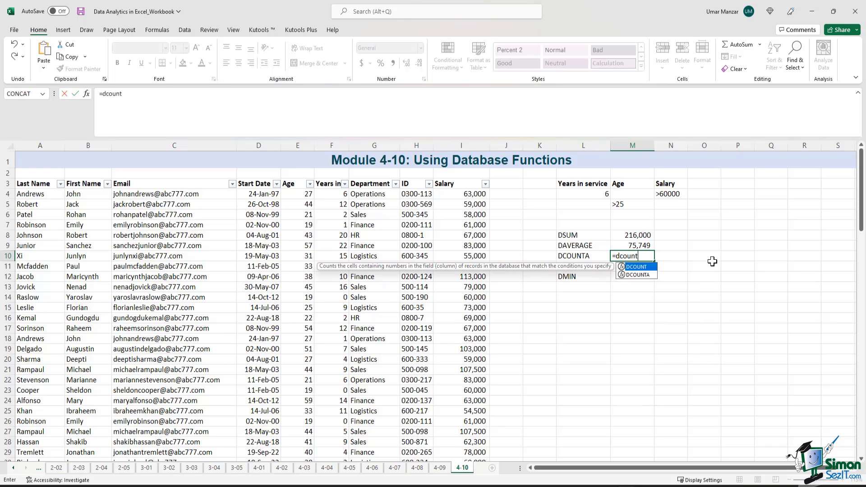
pyautogui.write('unta(')
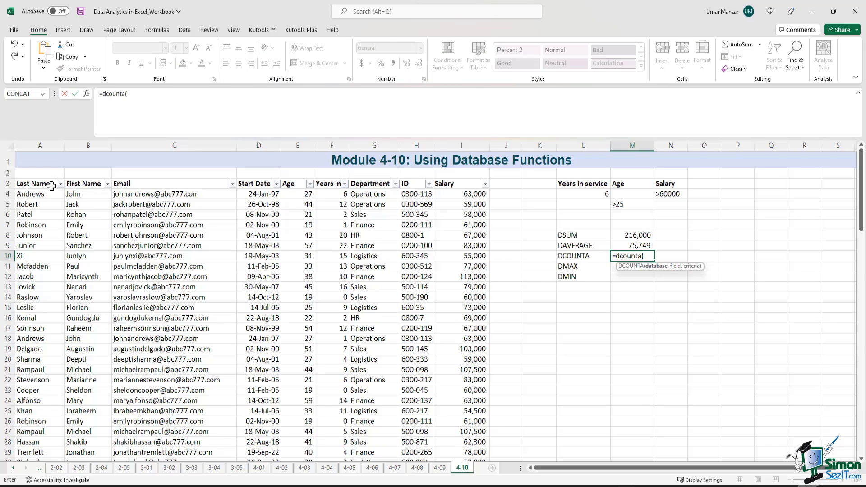
pyautogui.moveTo(49, 185); pyautogui.dragTo(475, 194)
pyautogui.hotkey('ctrl', 'shift', 'Down')
pyautogui.scroll(-2, 551, 230)
pyautogui.scroll(3, 551, 230)
pyautogui.write(',')
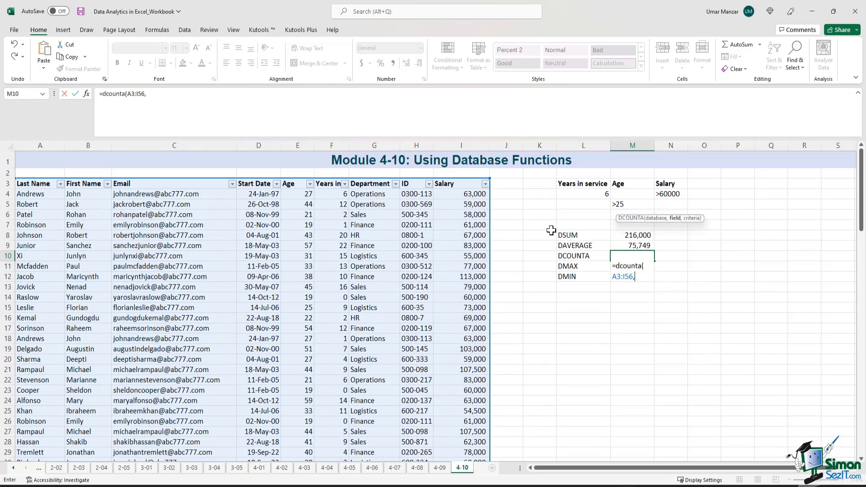
pyautogui.write('9')
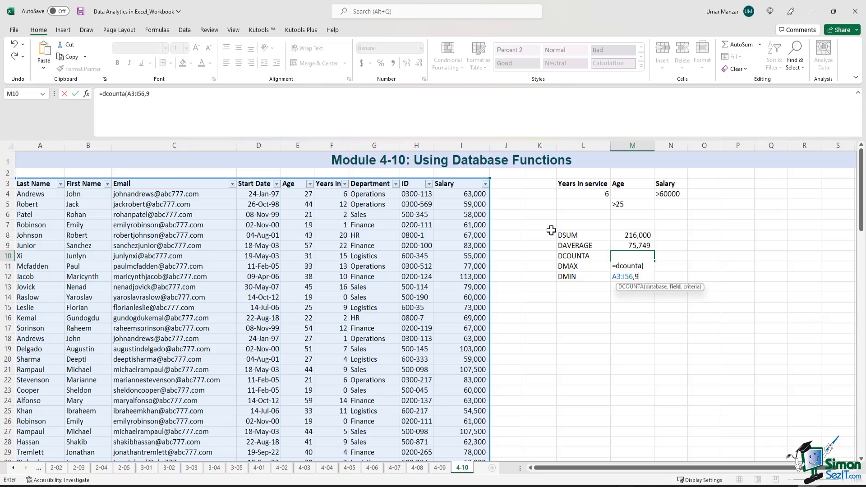
pyautogui.write(',')
pyautogui.click(572, 184)
pyautogui.moveTo(634, 183); pyautogui.dragTo(669, 203)
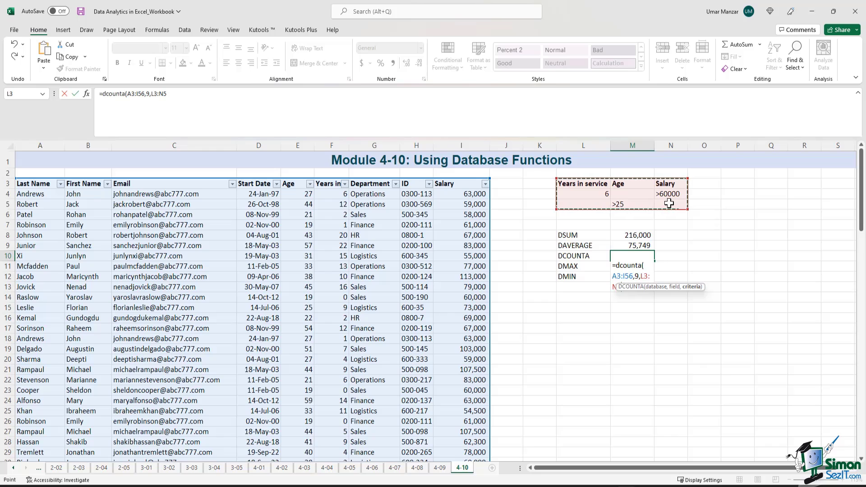
pyautogui.press('Return')
# - Review the DCOUNTA result of 37 against the criteria block L3:N5
pyautogui.press('Up')
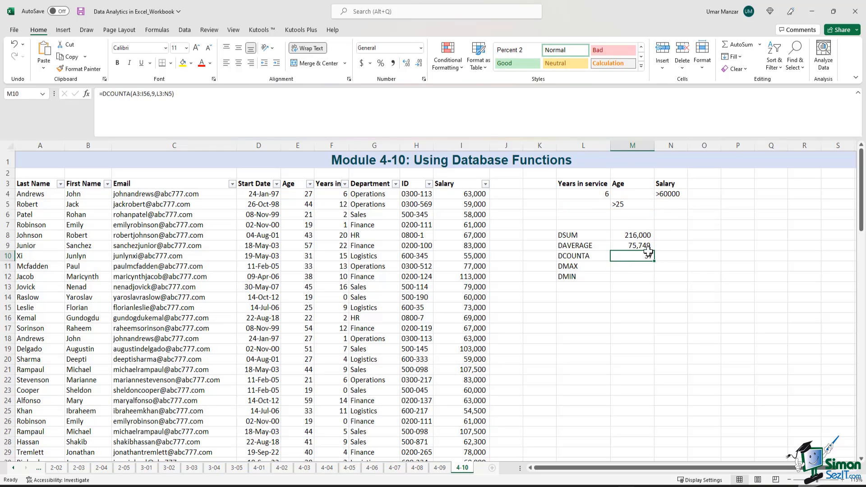
pyautogui.moveTo(582, 184); pyautogui.dragTo(667, 207)
pyautogui.click(640, 267)
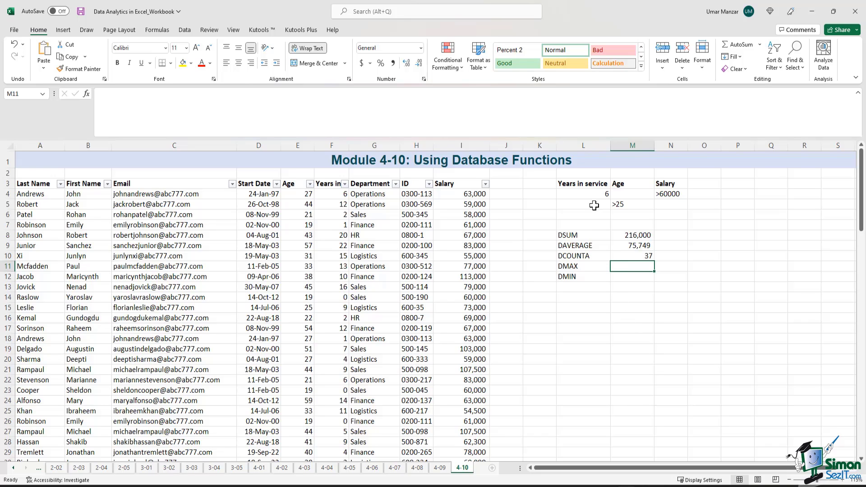
# - Enter =DMAX(A3:I56,9,L3:N4) in M11 for the highest matching salary
pyautogui.moveTo(583, 184); pyautogui.dragTo(666, 193)
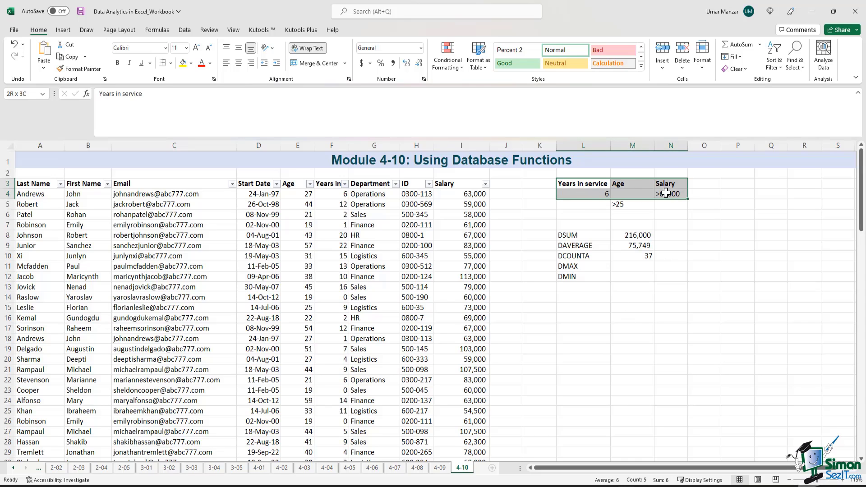
pyautogui.click(628, 266)
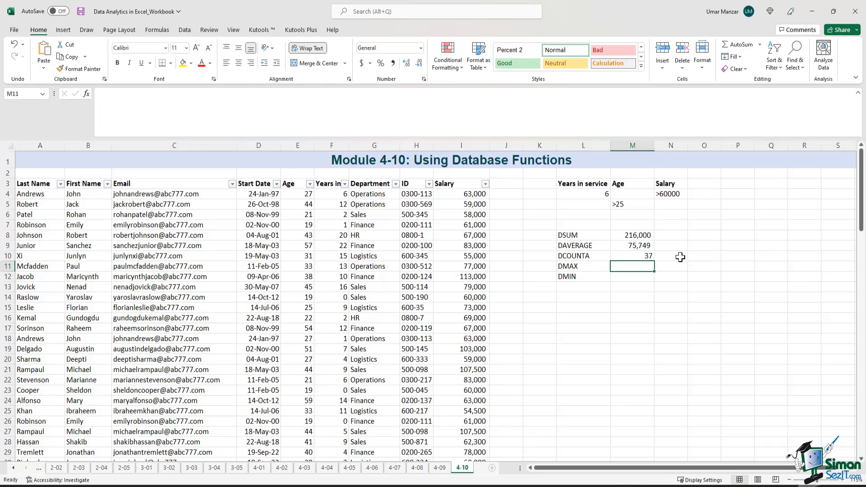
pyautogui.write('=dma')
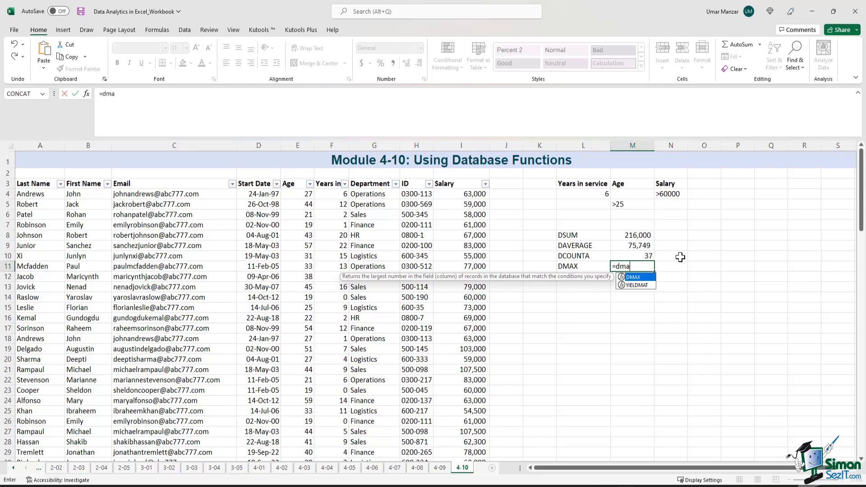
pyautogui.write('x(')
pyautogui.moveTo(36, 184); pyautogui.dragTo(463, 186)
pyautogui.hotkey('ctrl', 'shift', 'Down')
pyautogui.write(',')
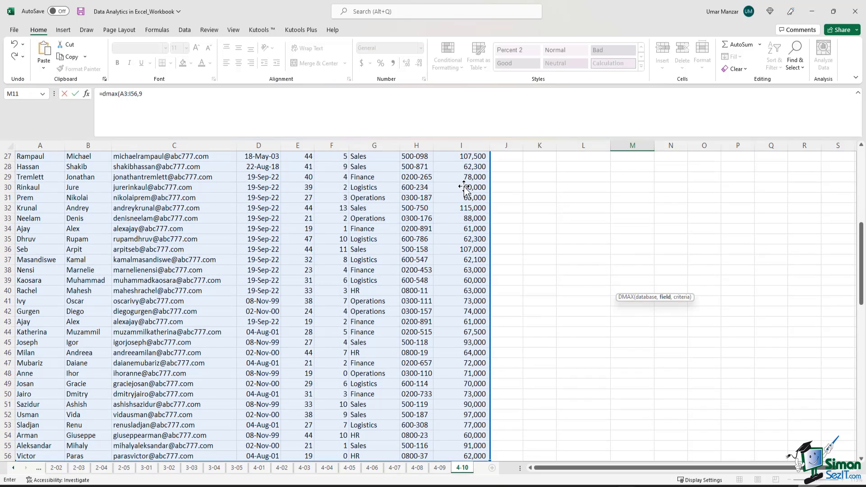
pyautogui.write('9,')
pyautogui.moveTo(579, 184); pyautogui.dragTo(674, 195)
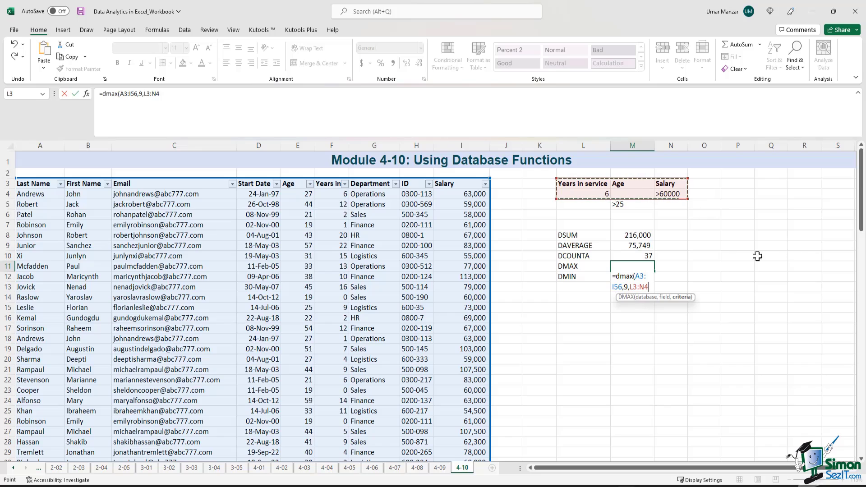
pyautogui.write(')')
pyautogui.press('Return')
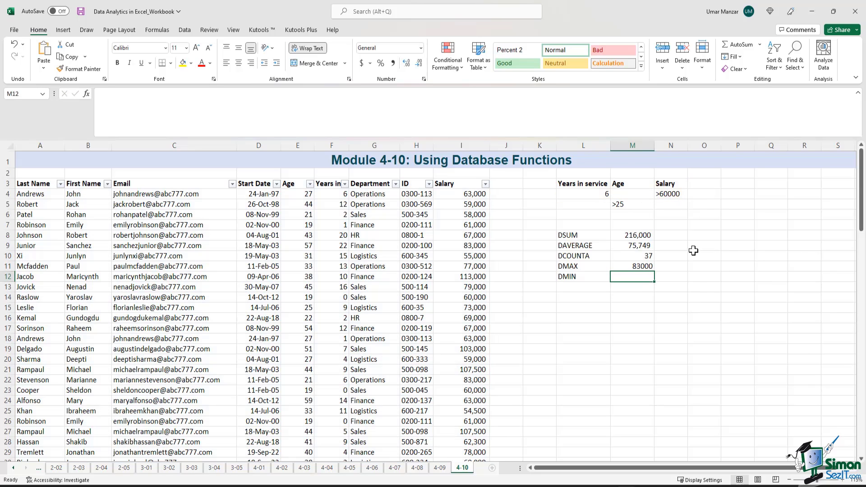
# - Format the DMAX result as Comma Style with fewer decimals, showing 83,000
pyautogui.click(638, 266)
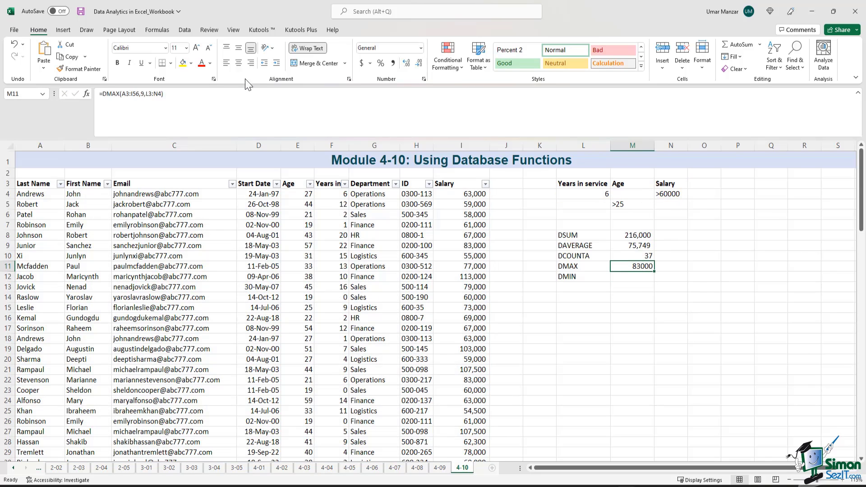
pyautogui.click(392, 63)
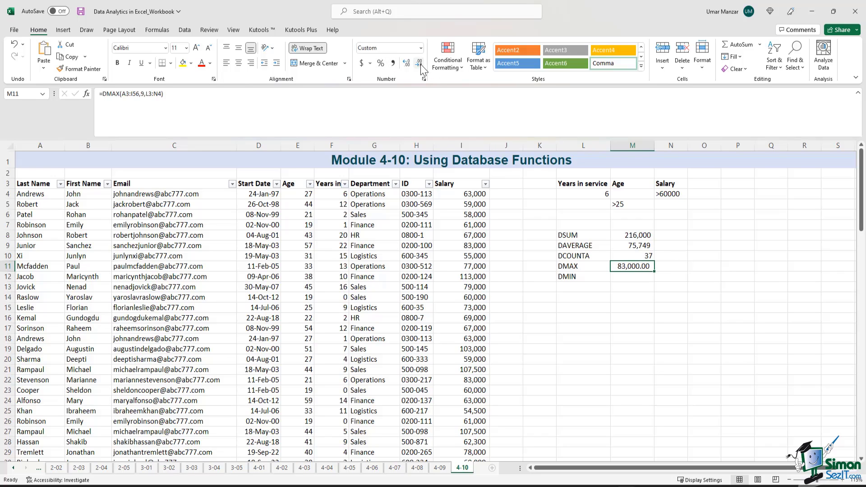
pyautogui.click(420, 64)
pyautogui.click(419, 63)
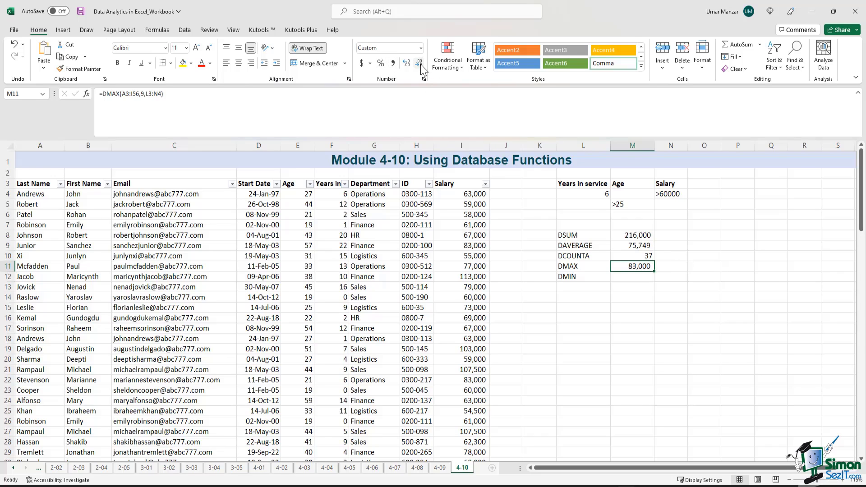
pyautogui.click(635, 278)
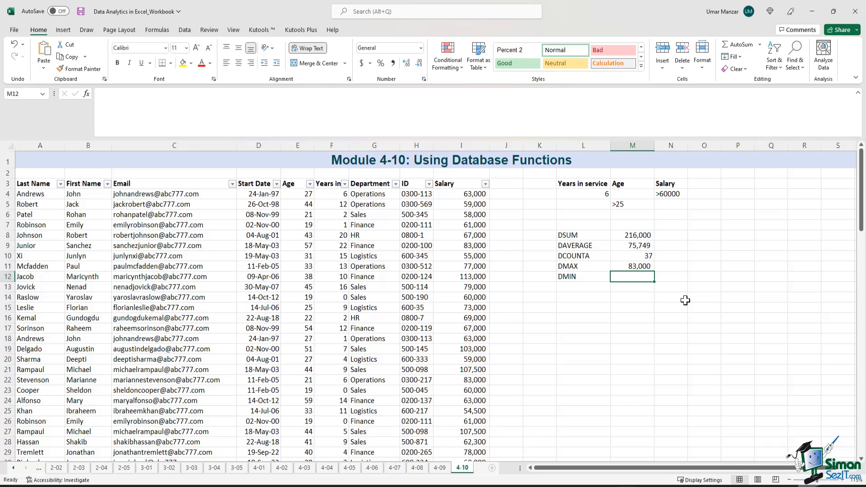
# - Enter =DMIN(A3:I56,9,L3:N5) in M12 for the lowest matching salary
pyautogui.write('=dmin(')
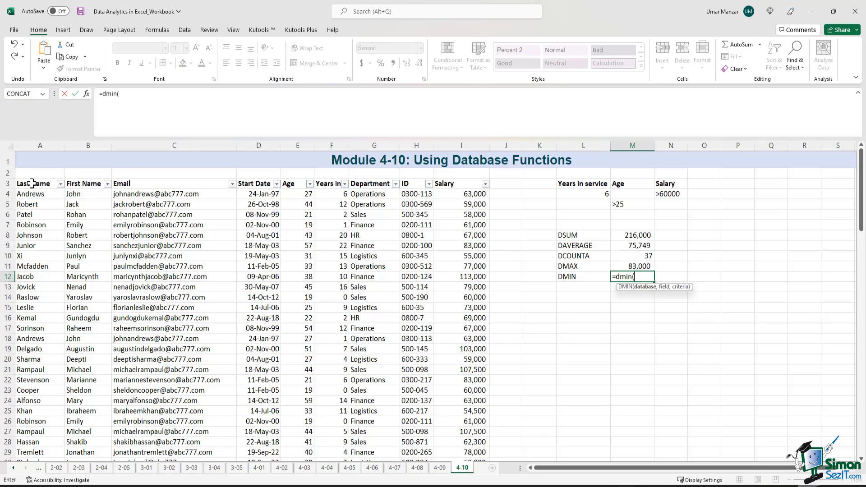
pyautogui.moveTo(31, 183); pyautogui.dragTo(464, 191)
pyautogui.hotkey('ctrl', 'shift', 'Down')
pyautogui.write(',')
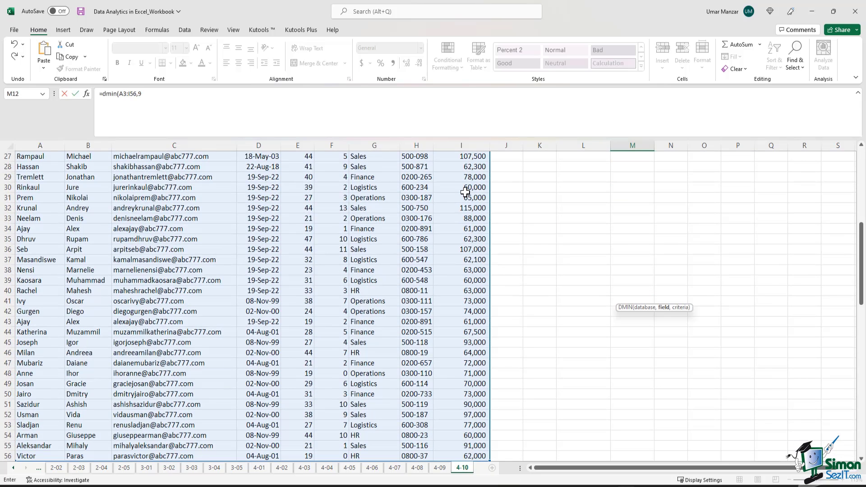
pyautogui.write('9,')
pyautogui.scroll(9, 496, 199)
pyautogui.moveTo(582, 184); pyautogui.dragTo(679, 202)
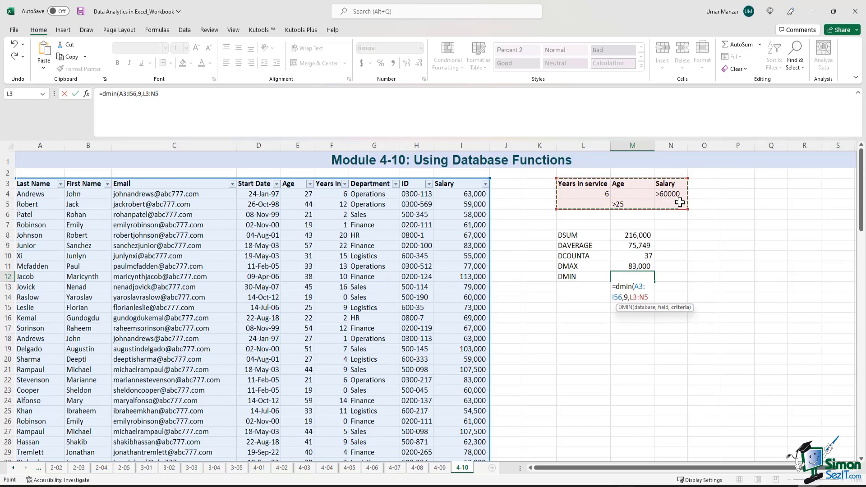
pyautogui.write(')')
pyautogui.press('Return')
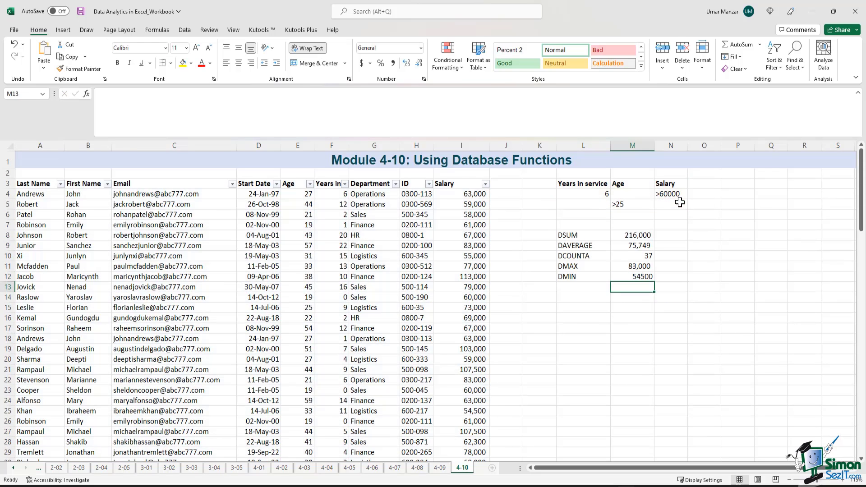
# - Apply Comma Style to the DMIN result of 54,500 and review all results
pyautogui.click(625, 275)
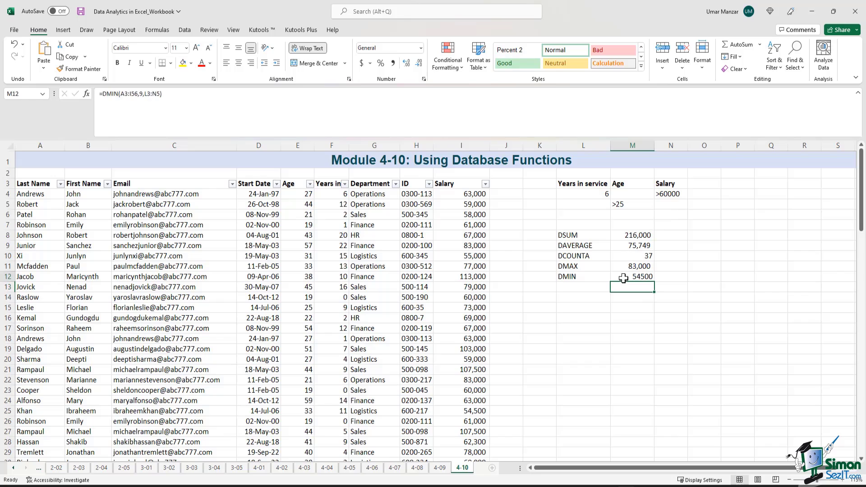
pyautogui.click(393, 64)
pyautogui.moveTo(595, 234); pyautogui.dragTo(632, 276)
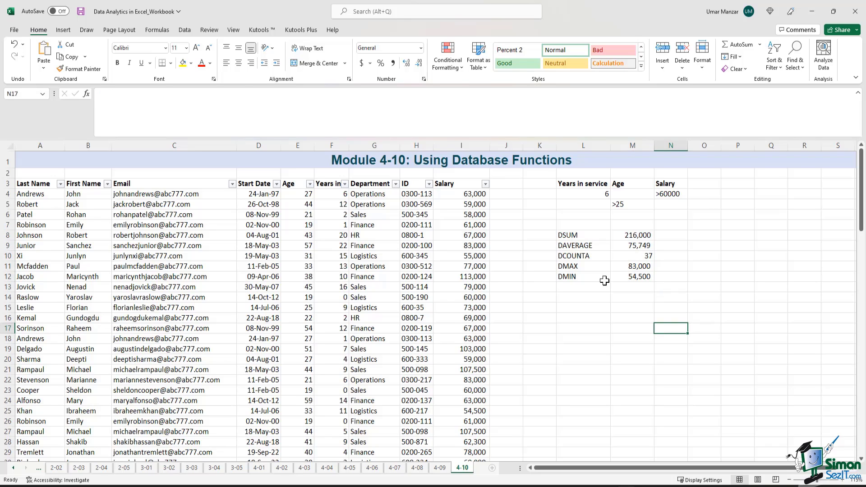
pyautogui.moveTo(579, 236); pyautogui.dragTo(634, 273)
pyautogui.click(631, 297)
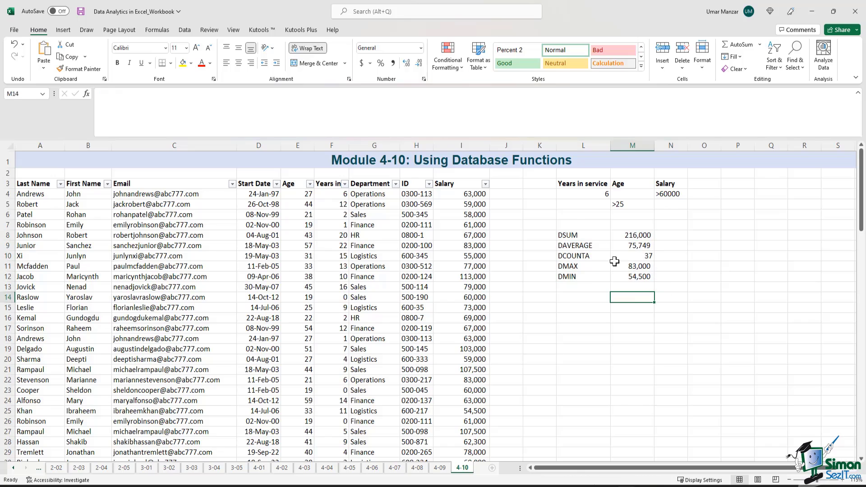
pyautogui.click(587, 195)
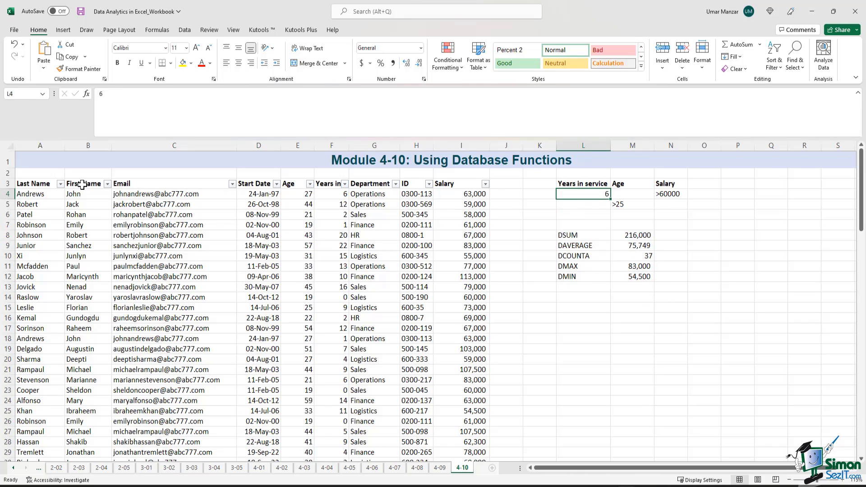
pyautogui.moveTo(29, 184); pyautogui.dragTo(469, 185)
pyautogui.click(583, 186)
pyautogui.moveTo(28, 184); pyautogui.dragTo(469, 185)
pyautogui.moveTo(582, 185); pyautogui.dragTo(656, 205)
pyautogui.click(703, 245)
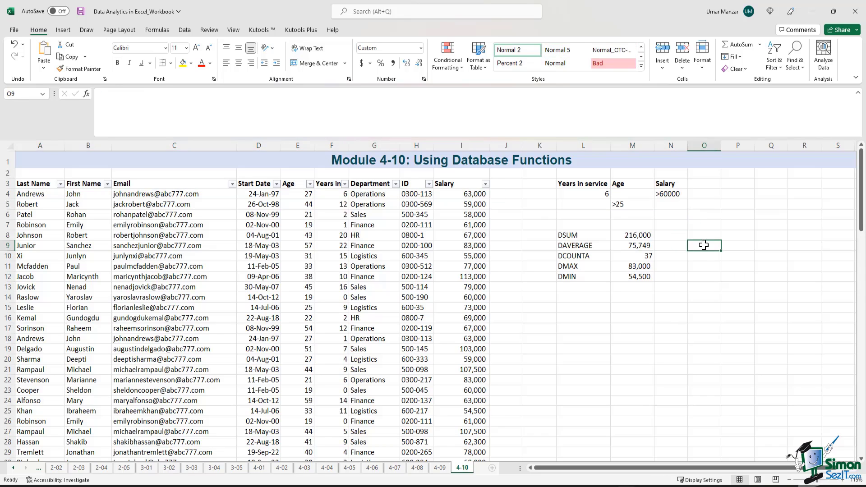
pyautogui.moveTo(586, 185); pyautogui.dragTo(659, 206)
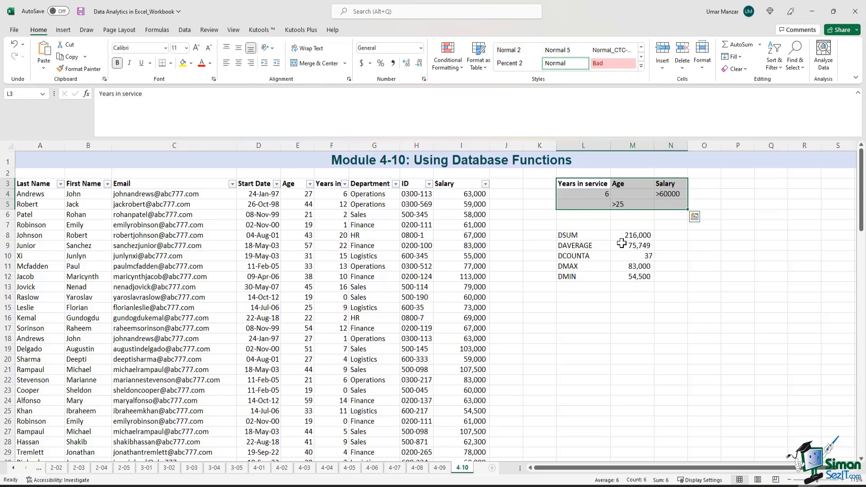
pyautogui.click(695, 229)
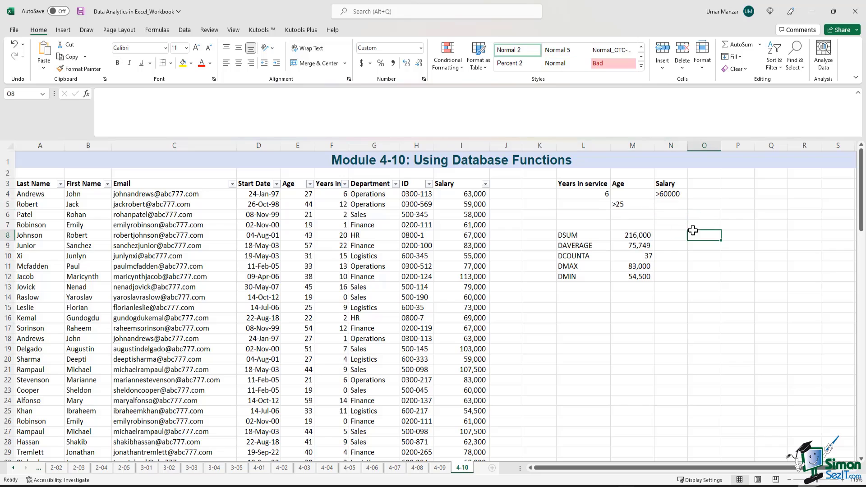
# - Change Years in service to 4 in L4 and the Age criterion to >30 in M5
pyautogui.click(601, 194)
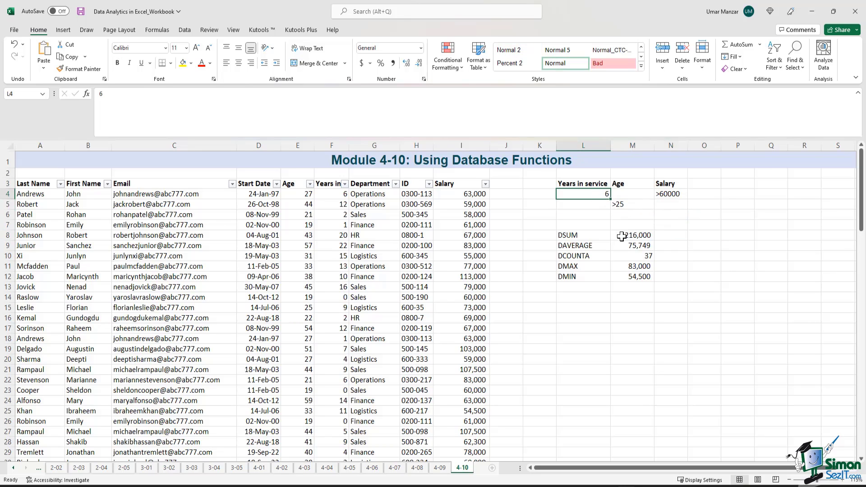
pyautogui.write('4')
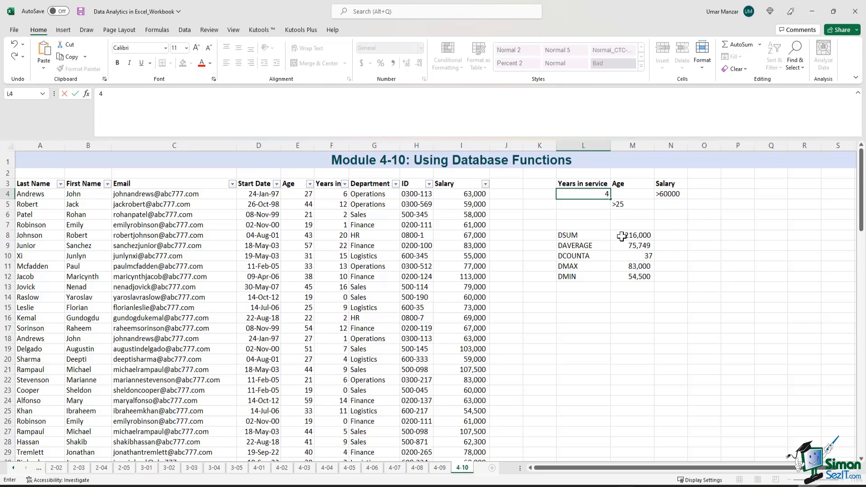
pyautogui.press('Return')
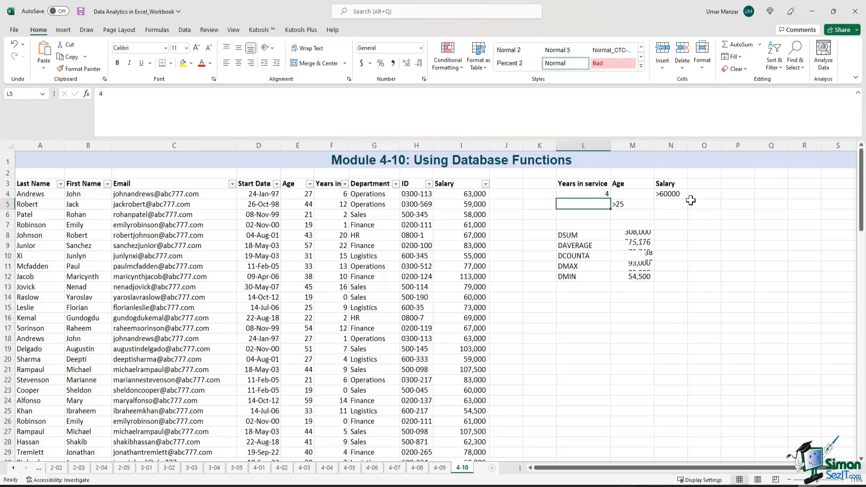
pyautogui.press('Right')
pyautogui.click(205, 112)
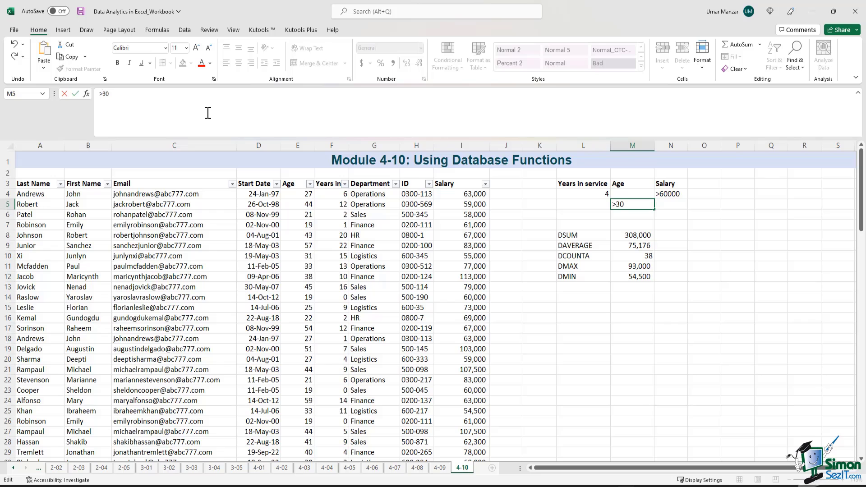
pyautogui.write('30')
pyautogui.press('Return')
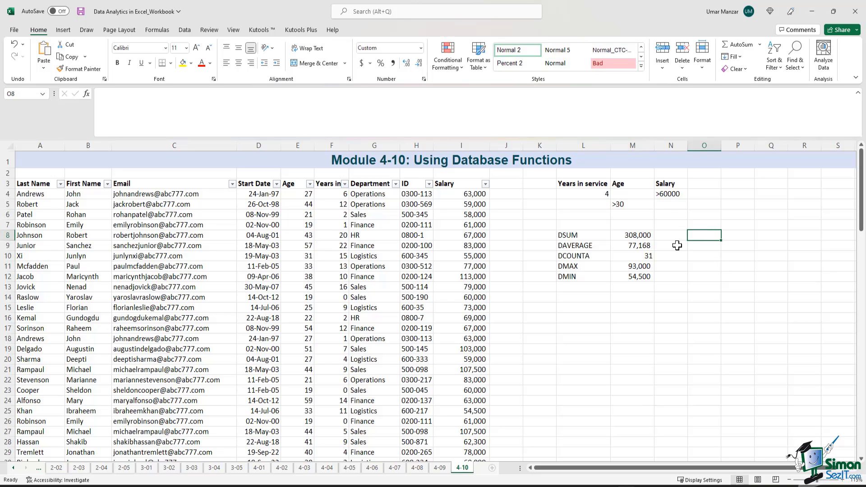